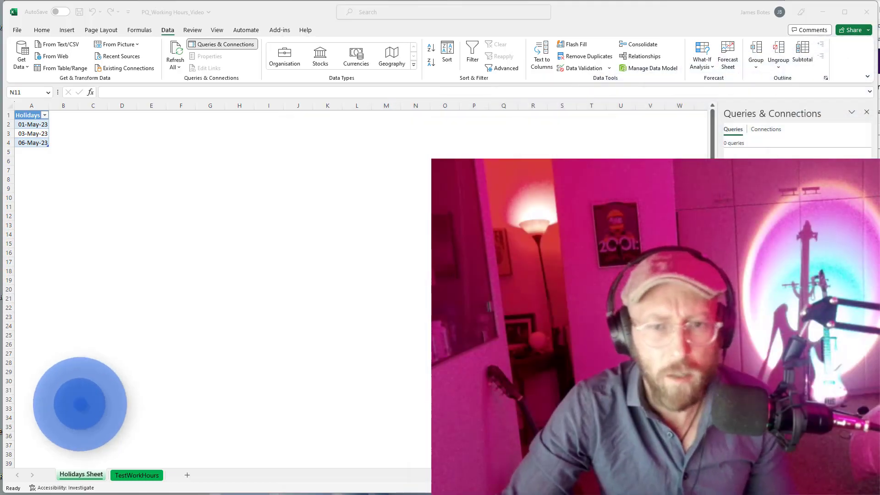
Create a blank query from other sources and name it WorkingHoursFunction.
left_click(28, 68)
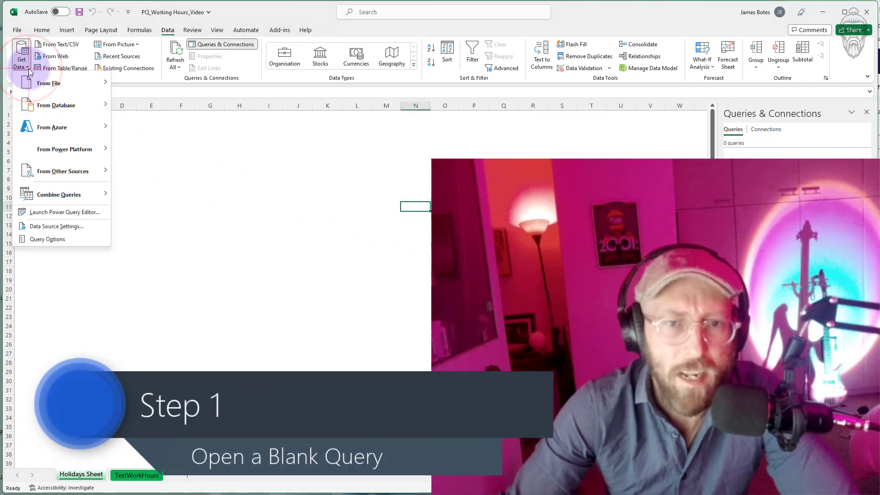
mouse_move(68, 171)
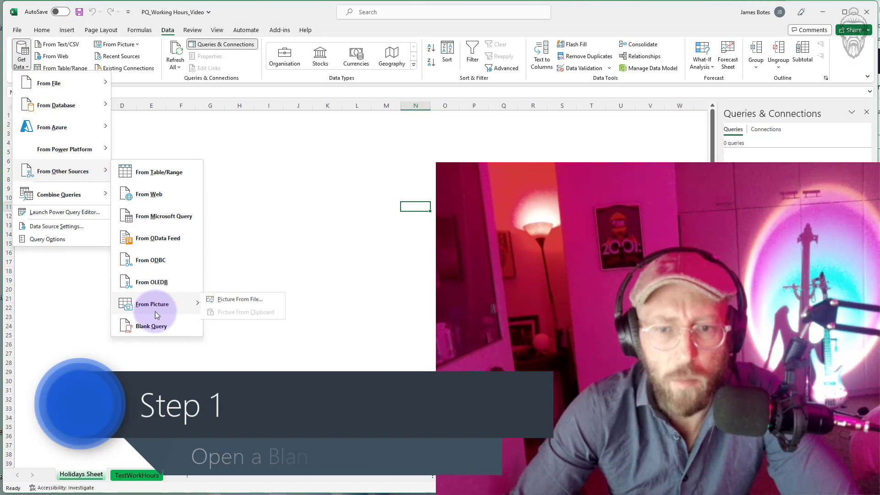
left_click(156, 325)
double_click(805, 122)
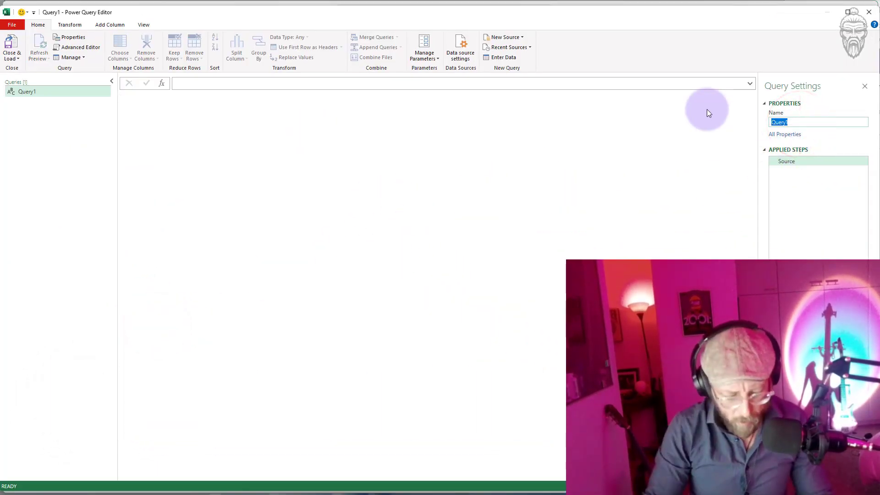
type("WorkingHoursFunction")
key("Return")
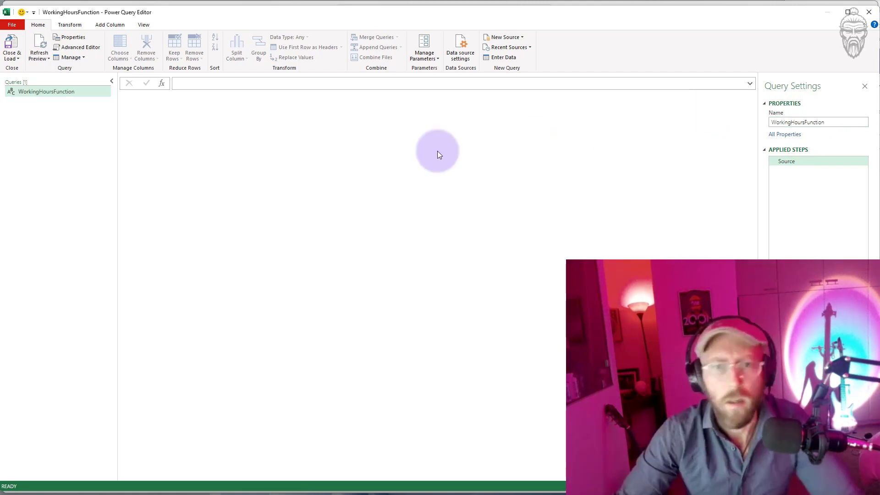
In the query's Advanced Editor code, declare the function parameters as (firstdate as datetime, seconddate as datetime)=>.
left_click(80, 47)
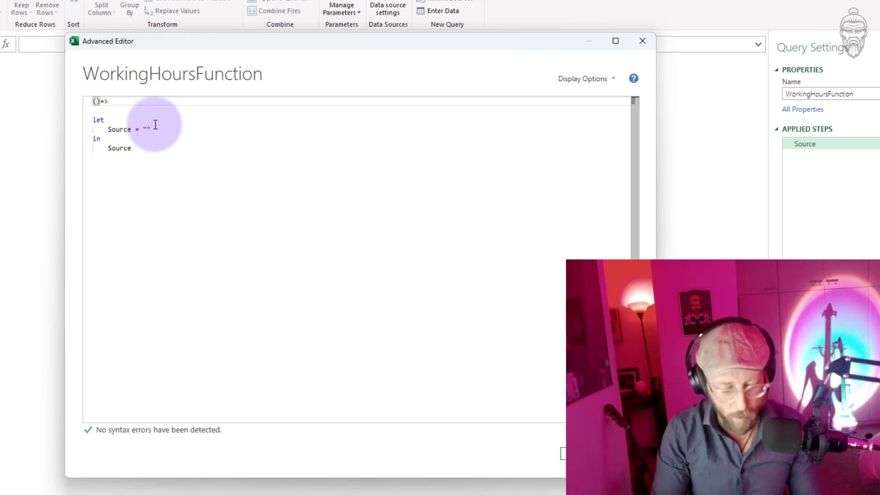
type("firstdate as date")
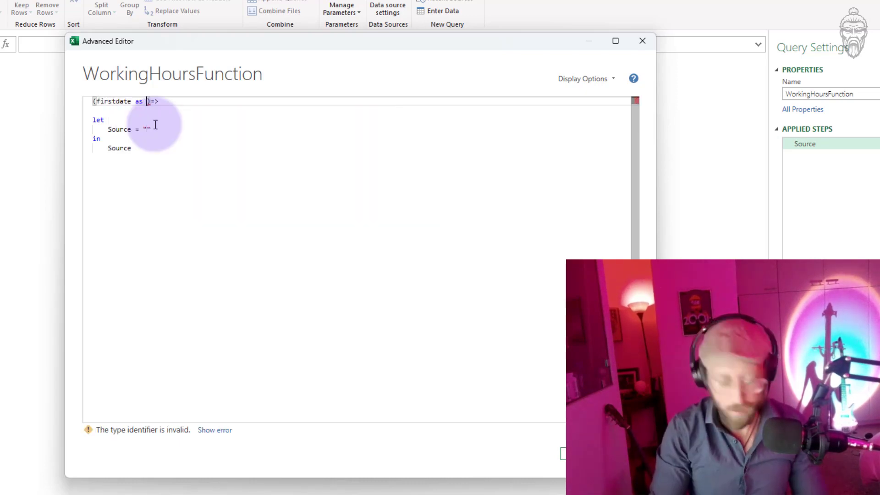
type("time, seconddat")
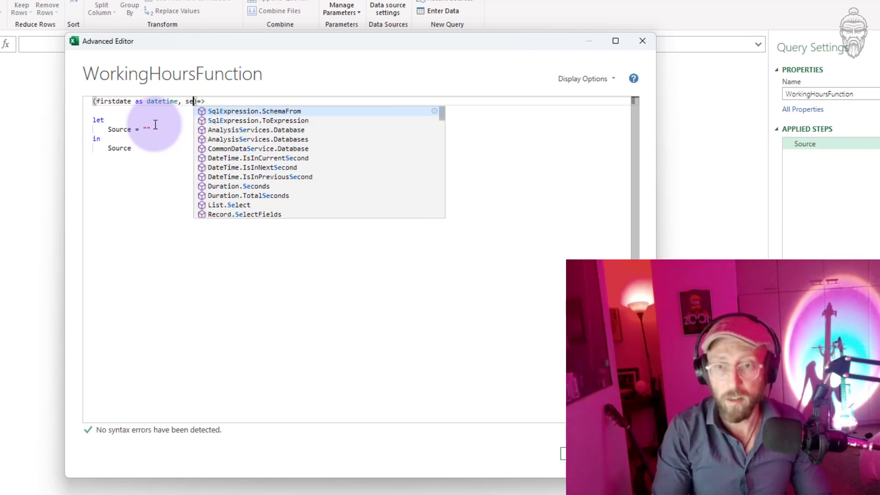
type("e as ")
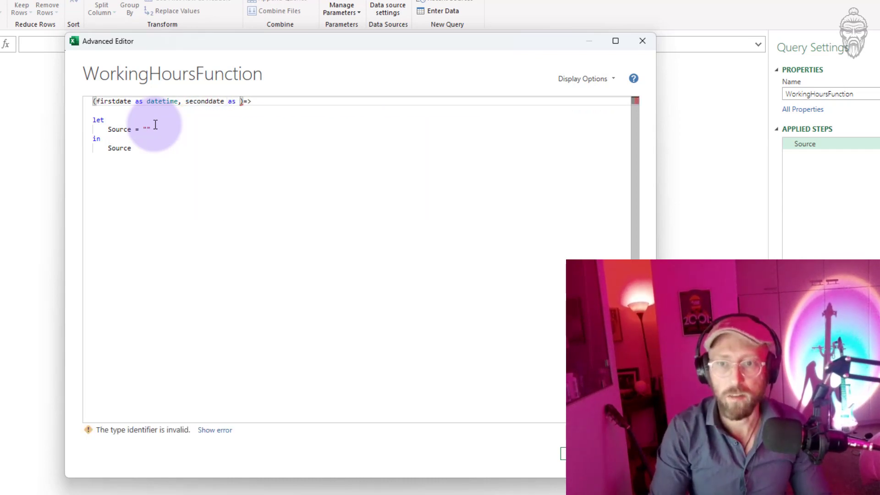
type("datetime")
Remove the placeholder Source expression from the let block, leaving an empty line for new code.
left_click_drag(108, 129, 169, 134)
key("BackSpace")
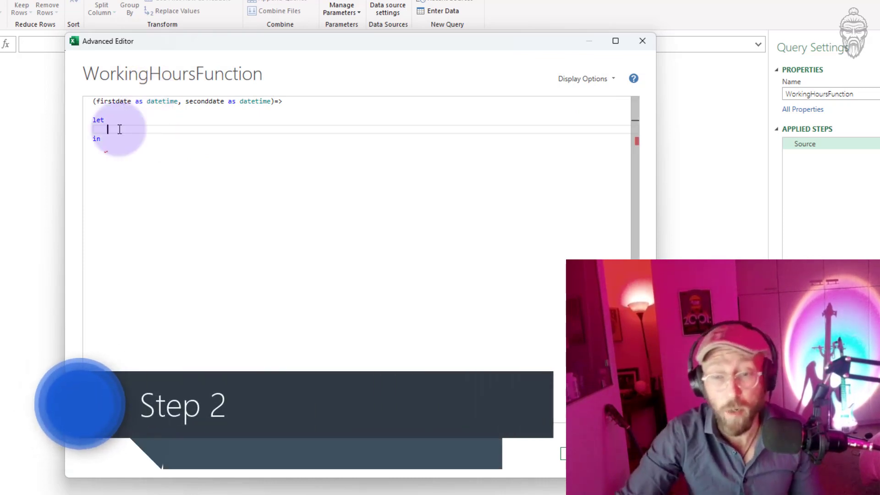
double_click(114, 101)
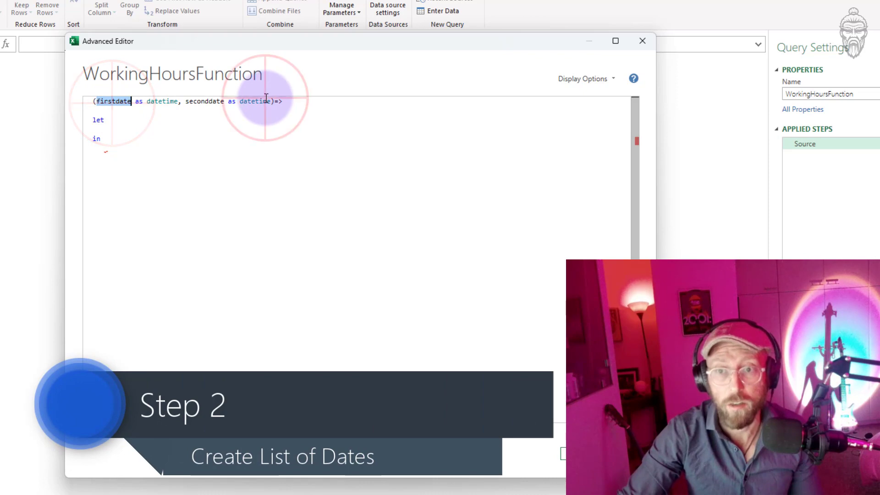
left_click(266, 98)
left_click(114, 129)
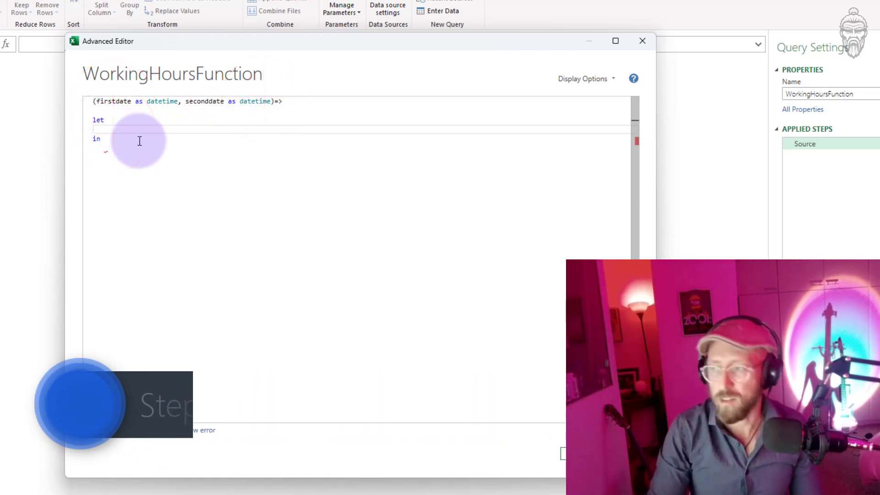
In the let block, start DateList = List.Generate(()=> with firstdate, as the initial value on its own line.
type("DateList")
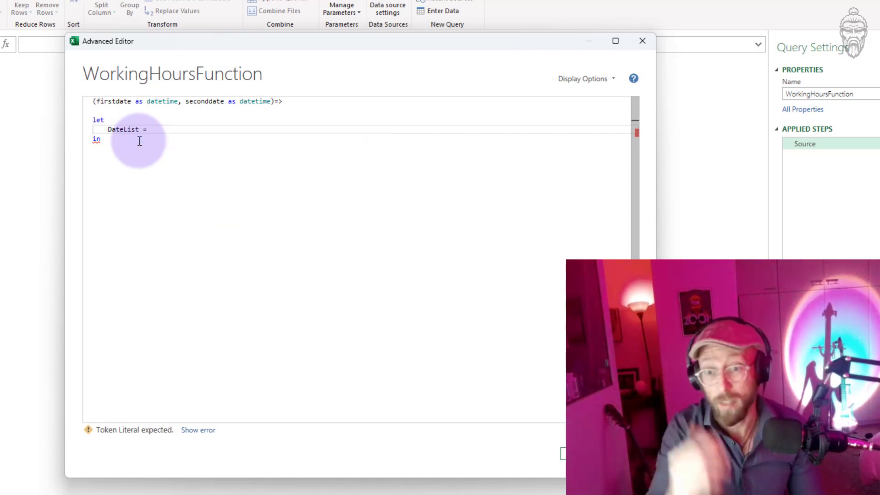
type(" = List.Generate(")
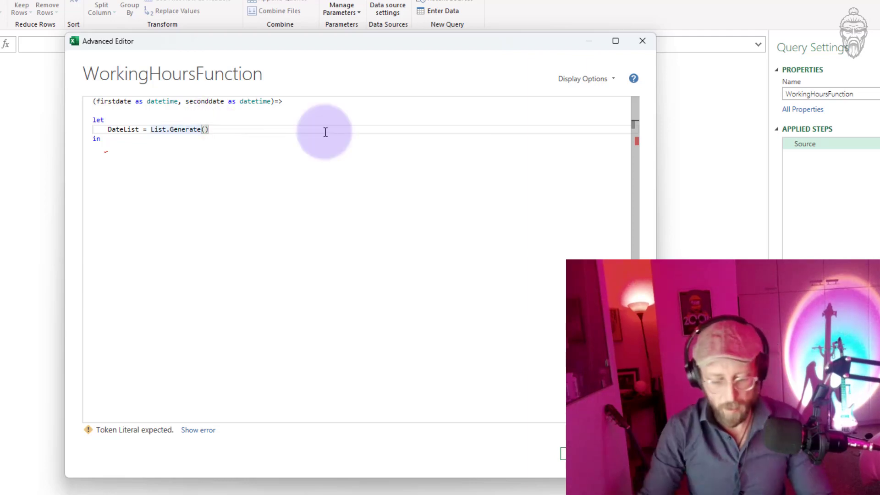
key("Right")
key("Right")
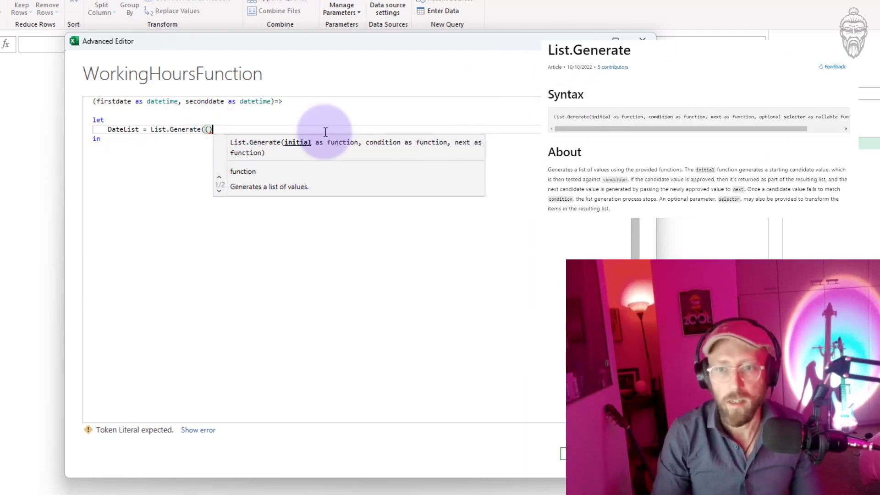
type("=>")
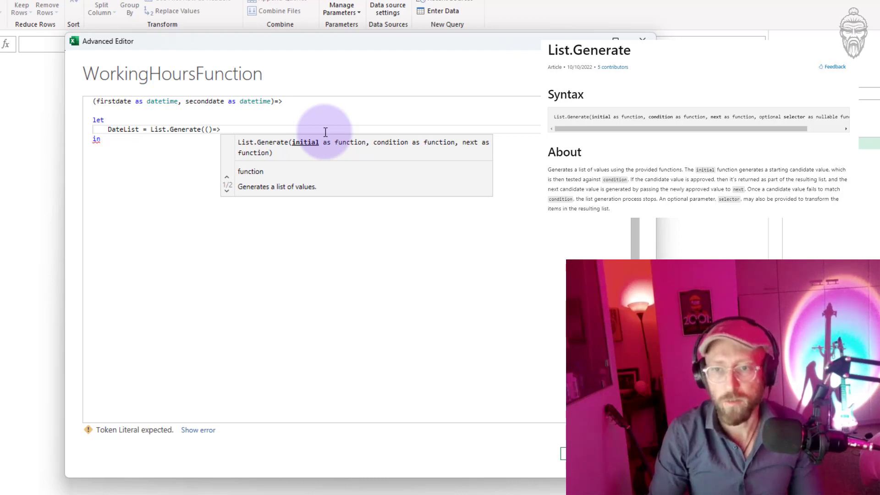
key("Return")
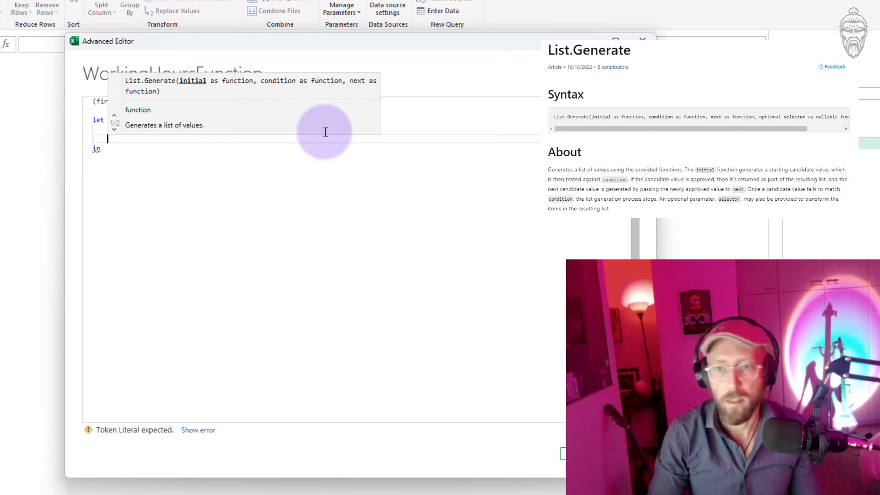
left_click(282, 214)
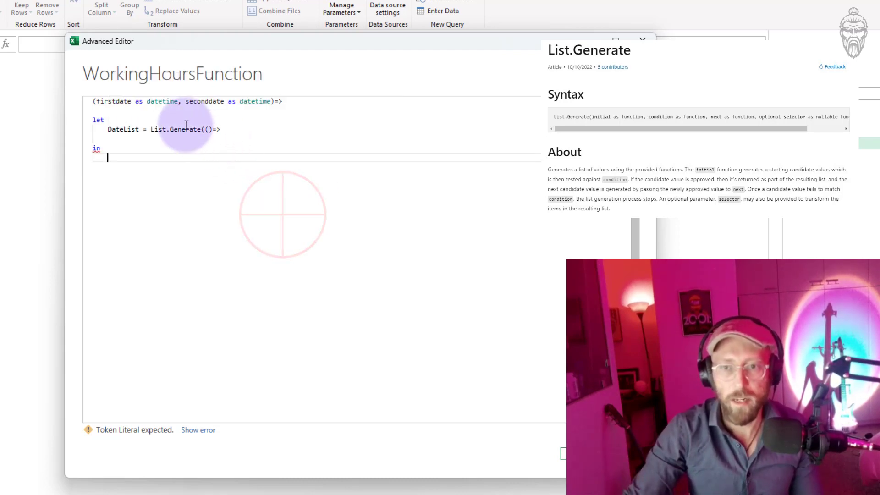
left_click(124, 140)
type("firstdate")
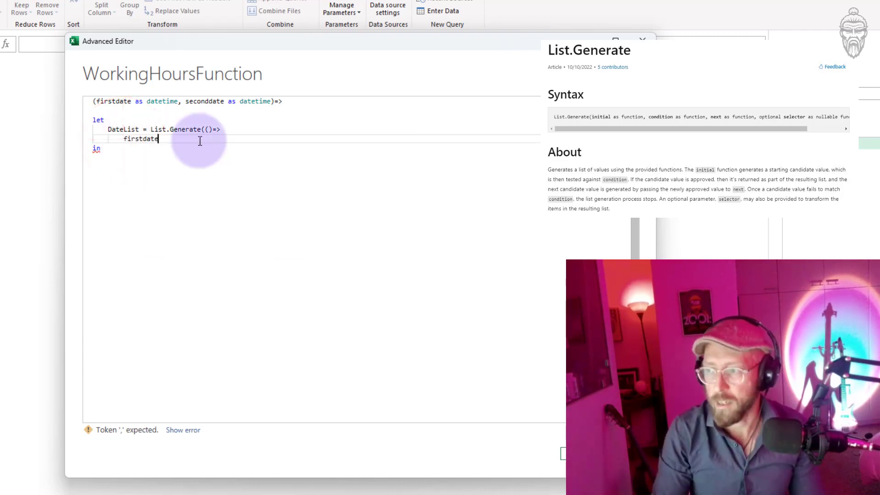
type(",")
key("Return")
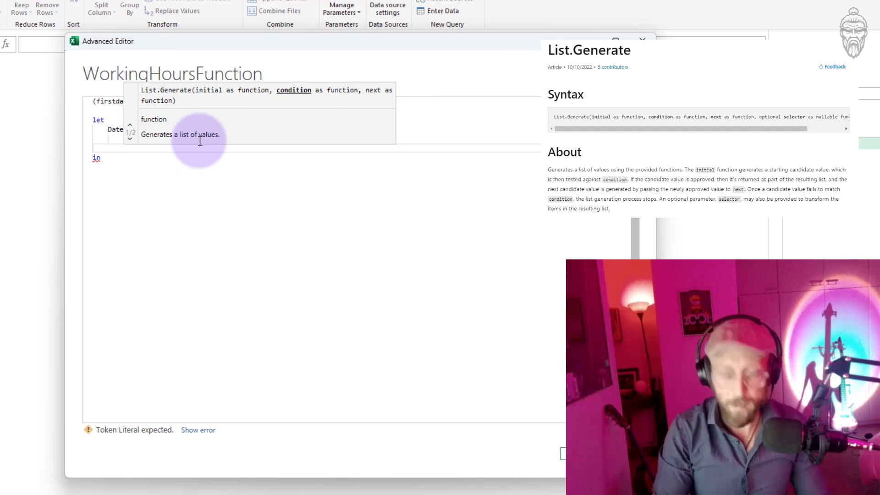
Add the List.Generate condition each _ <= seconddate, on the following line.
type("each _ <")
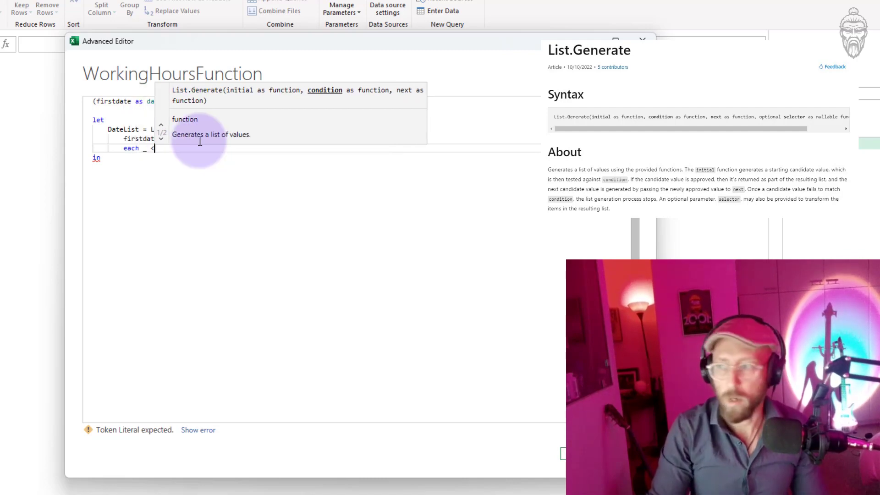
type("= ")
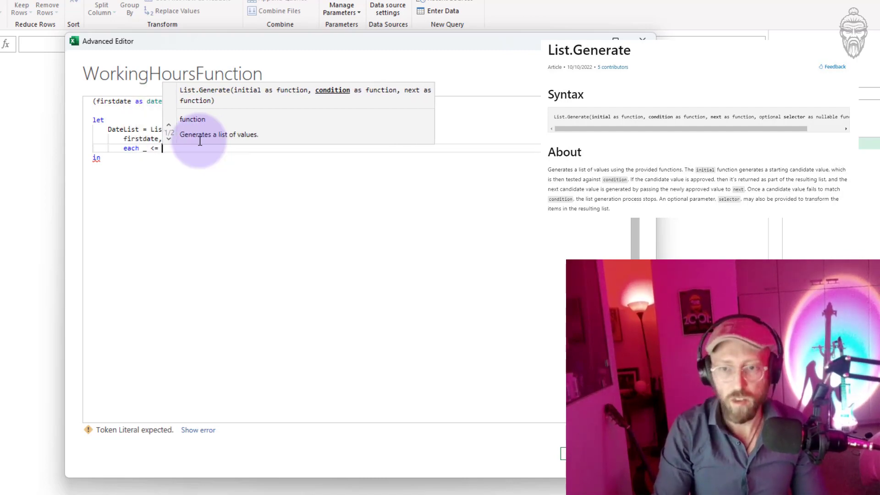
type("enddate,")
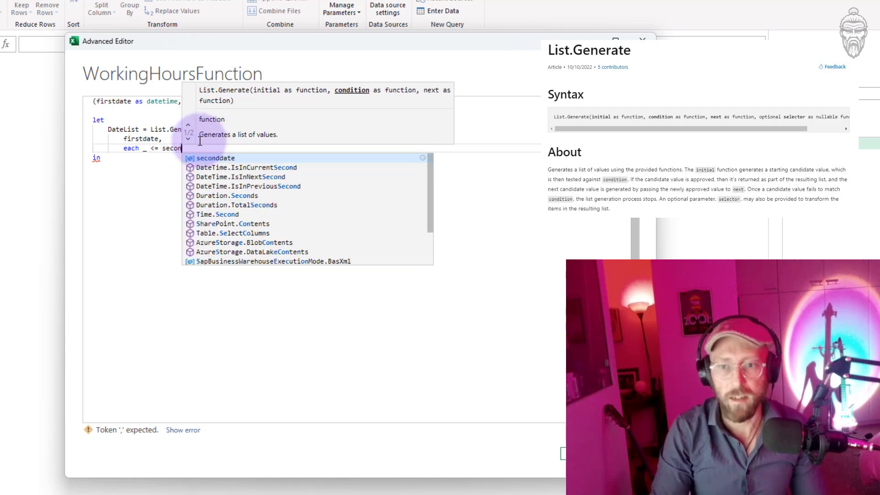
key("Return")
Complete List.Generate with 30-minute increments using each _ + #duration(0,0,30,0)), checking the #duration argument order in the Microsoft documentation.
type("each _")
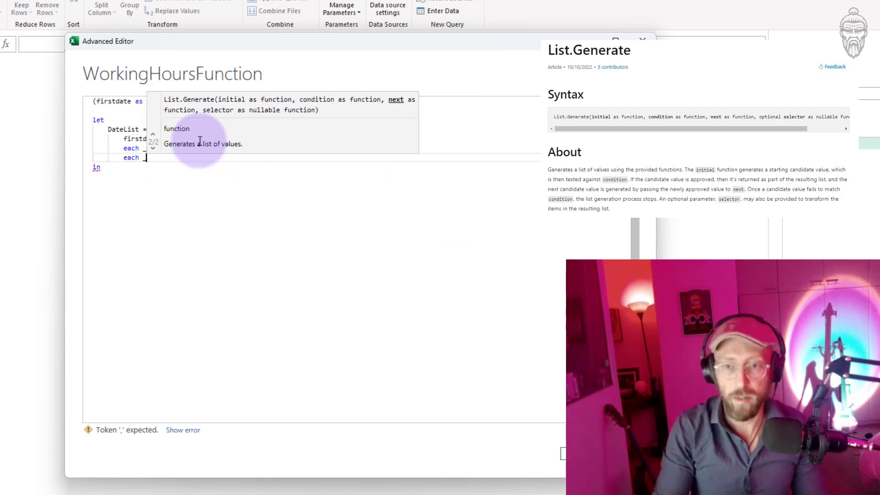
type(" + ")
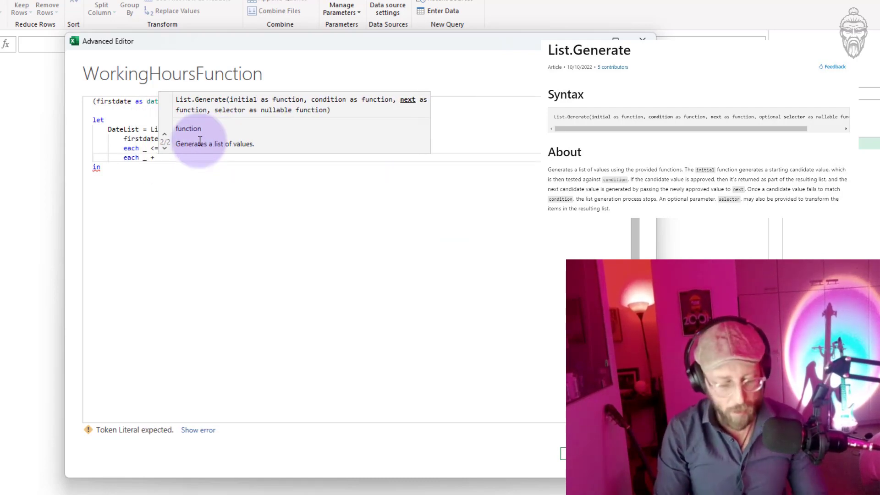
type("#duration")
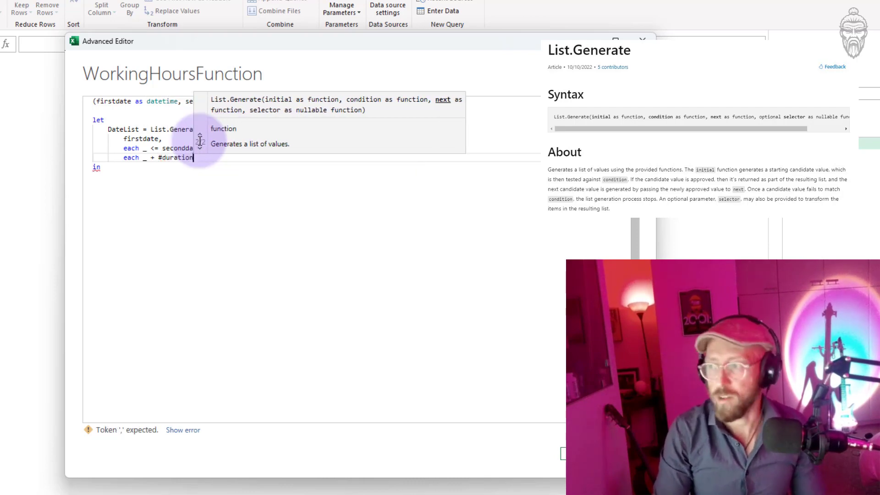
type("(0")
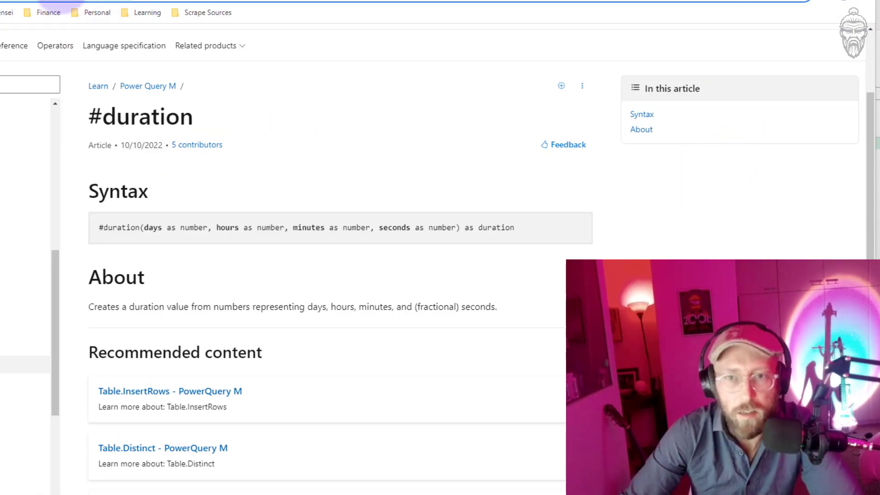
scroll(165, 190, "down", 1)
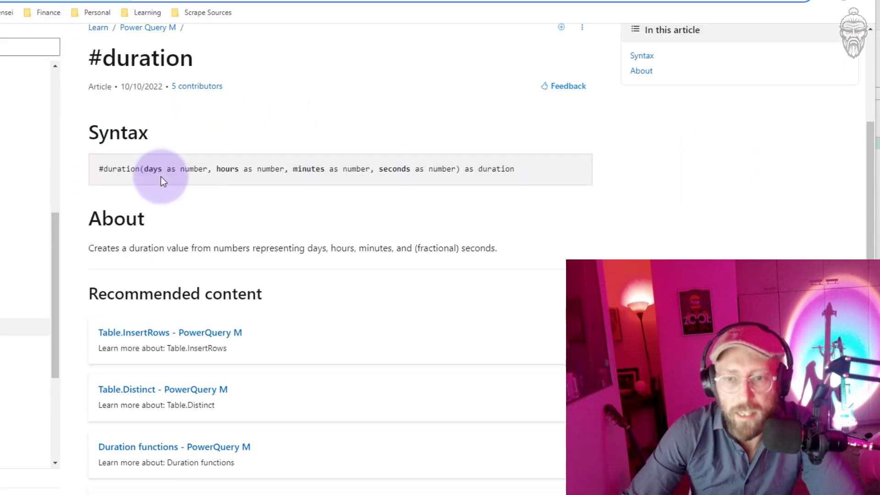
left_click_drag(145, 170, 293, 165)
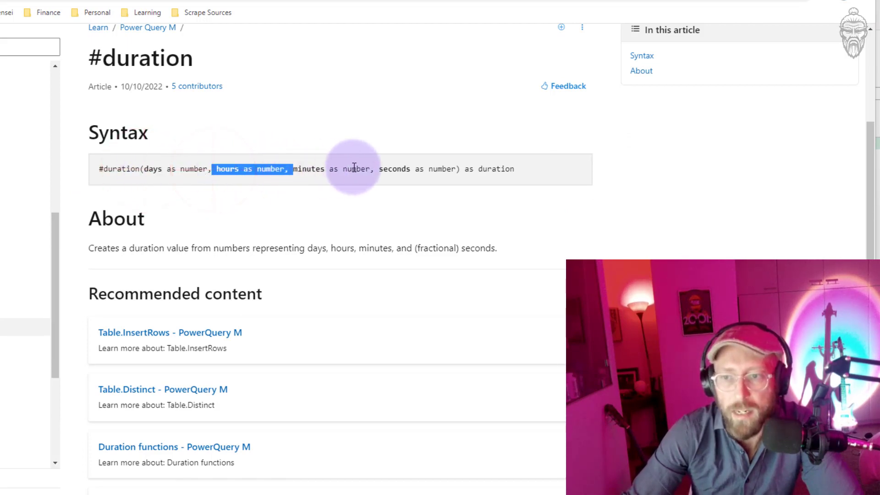
left_click(781, 32)
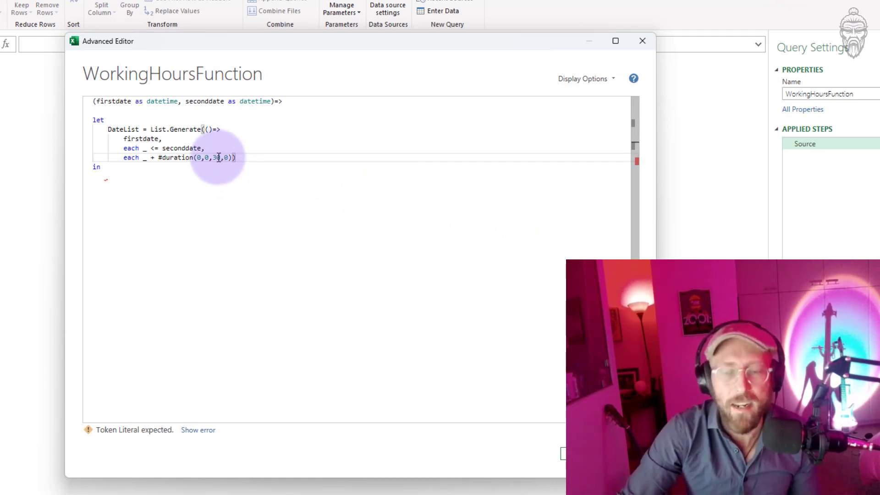
Return DateList after the in keyword and save the function code.
double_click(122, 129)
key("ctrl+c")
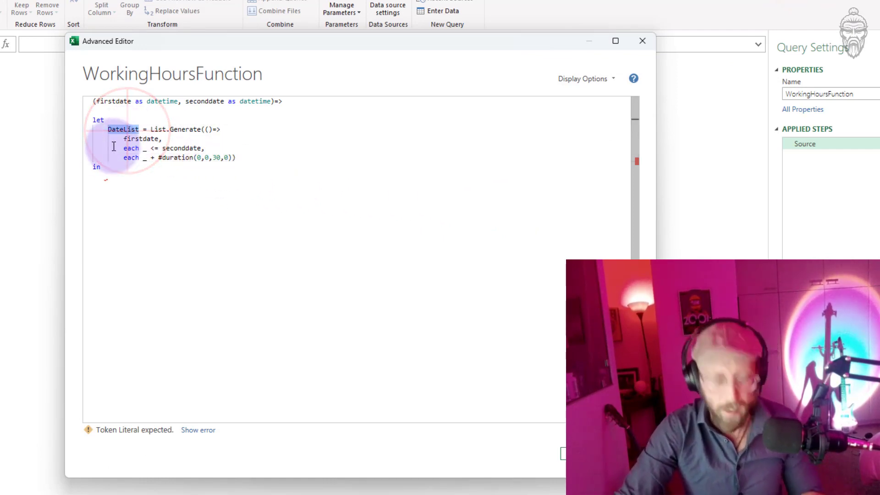
left_click(184, 104)
key("ctrl+End")
key("Return")
key("ctrl+v")
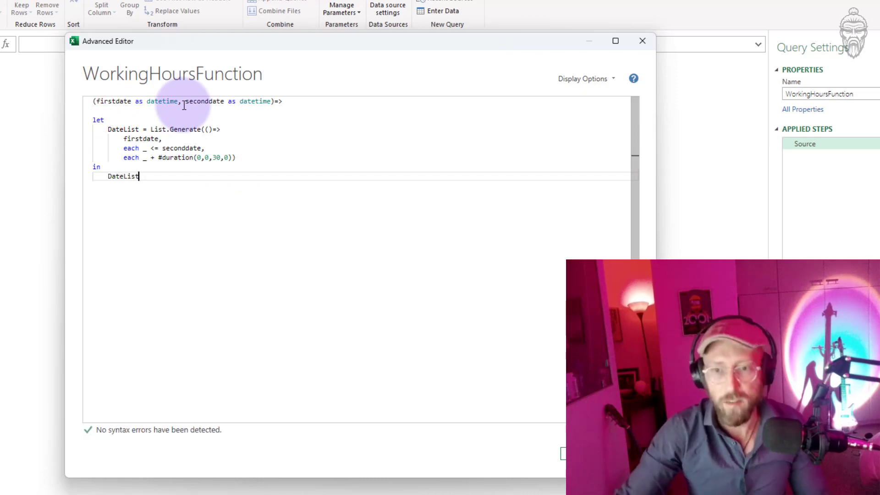
left_click(578, 453)
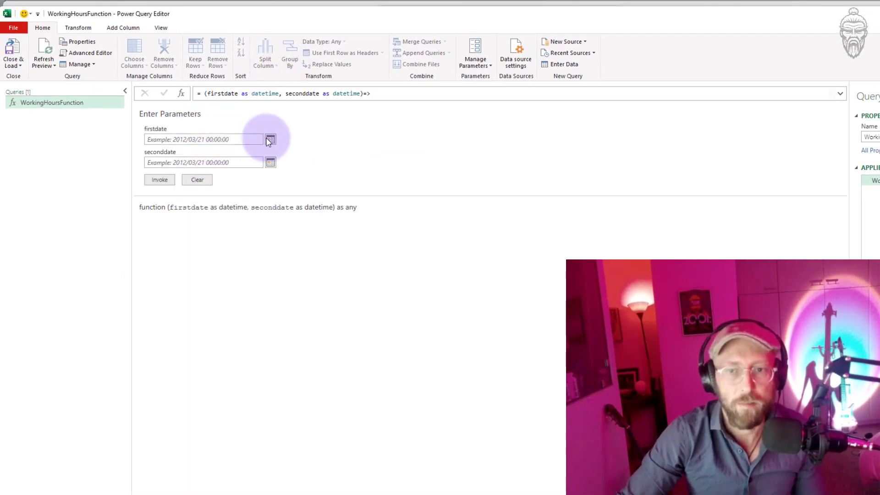
Invoke the function with firstdate 2023/05/01 and seconddate 2023/05/05, and look through the generated list.
left_click(269, 139)
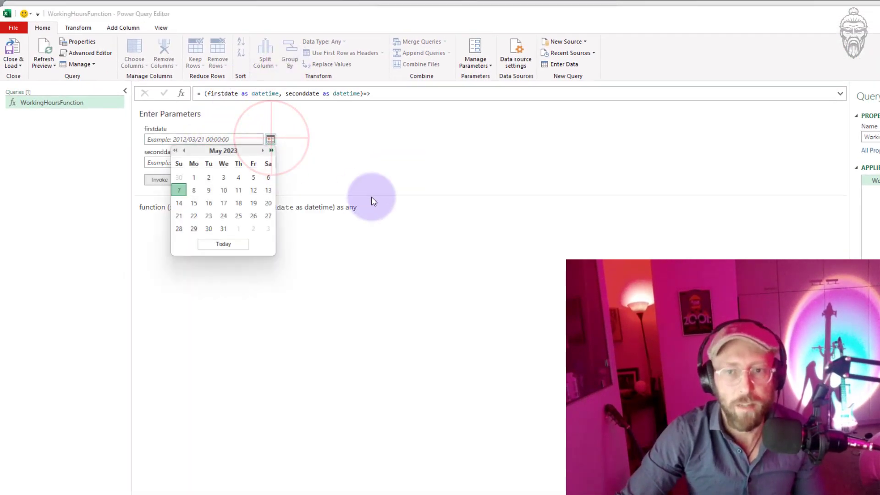
left_click(192, 180)
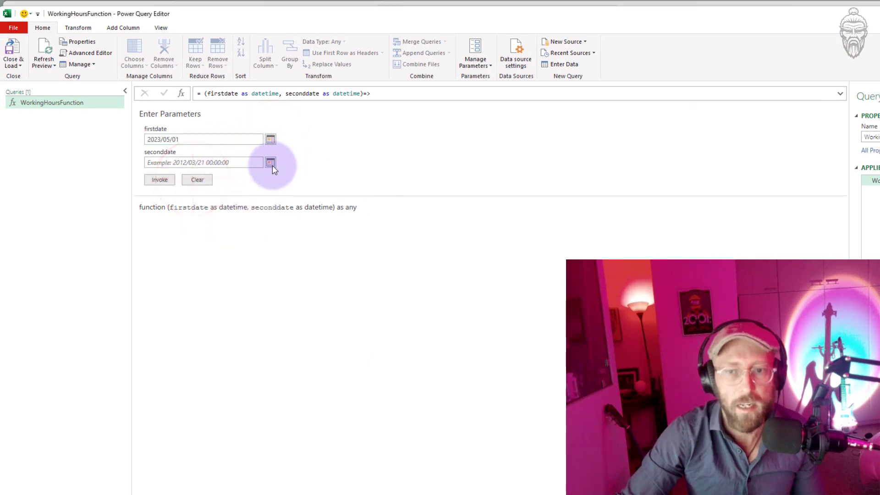
left_click(270, 163)
left_click(254, 202)
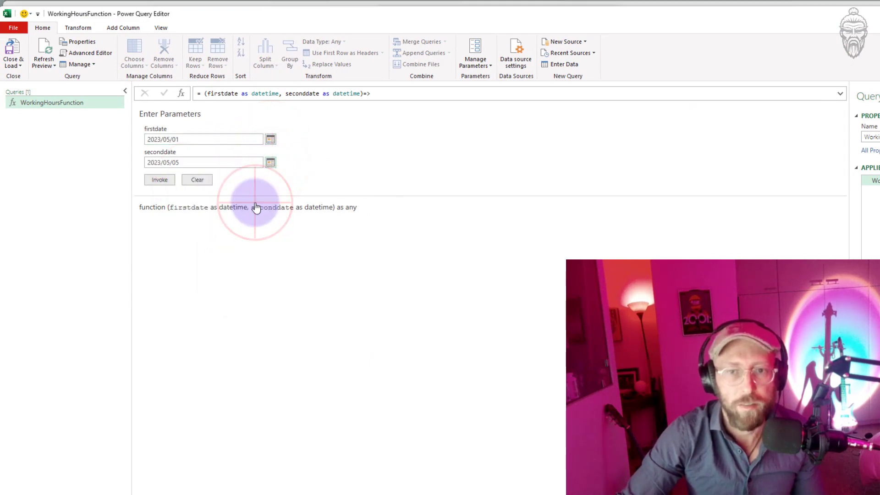
left_click(159, 179)
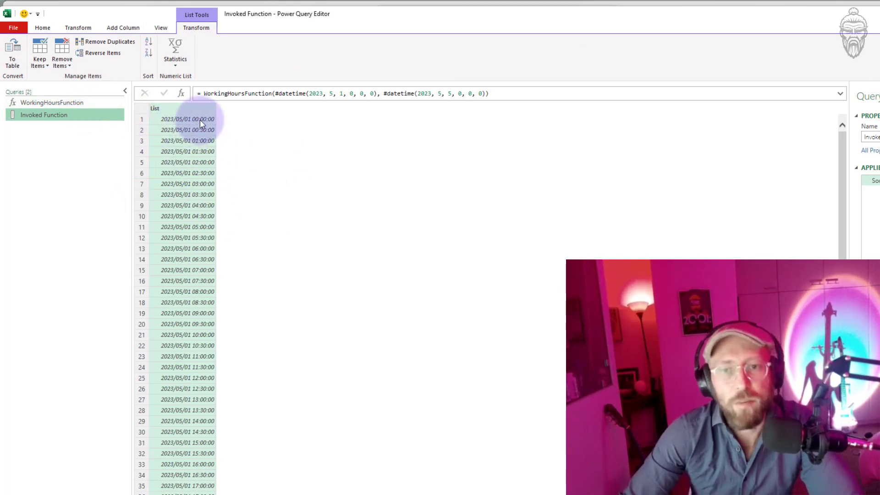
scroll(201, 149, "down", 20)
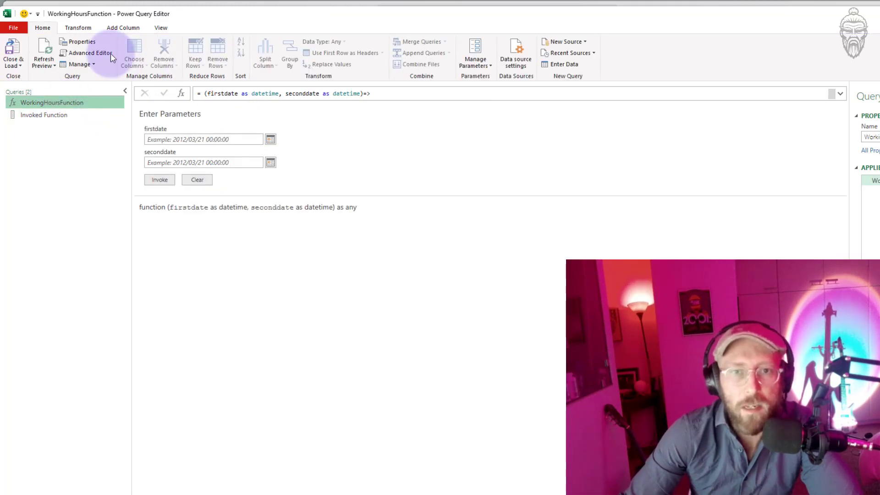
Try an hourly increment by changing the function's duration to #duration(0,1,0,0), save it and review the Invoked Function list.
left_click(106, 52)
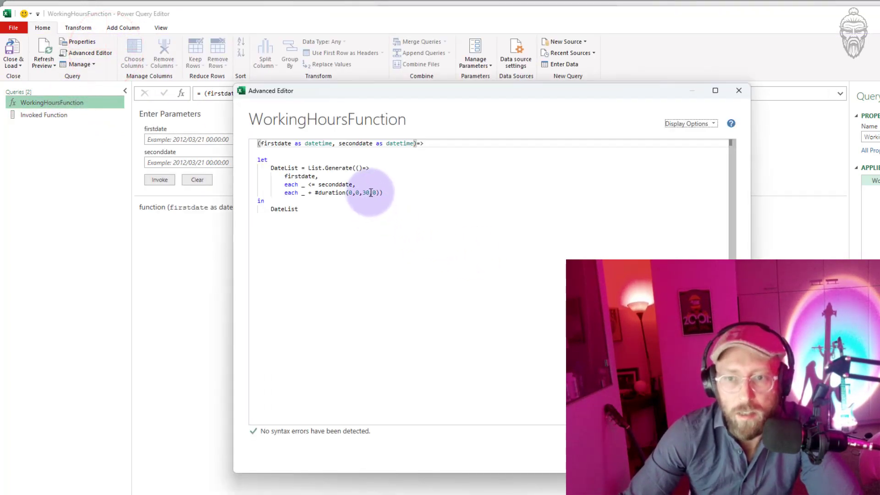
left_click(368, 192)
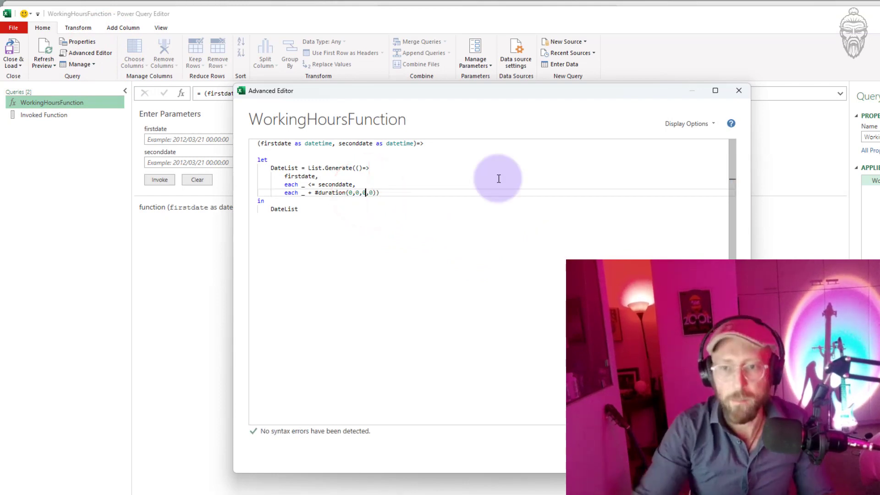
left_click(358, 193)
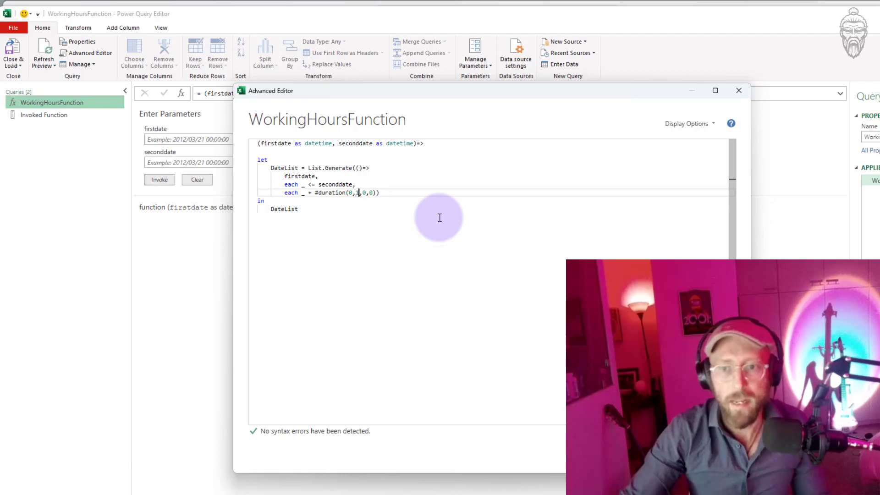
left_click(670, 453)
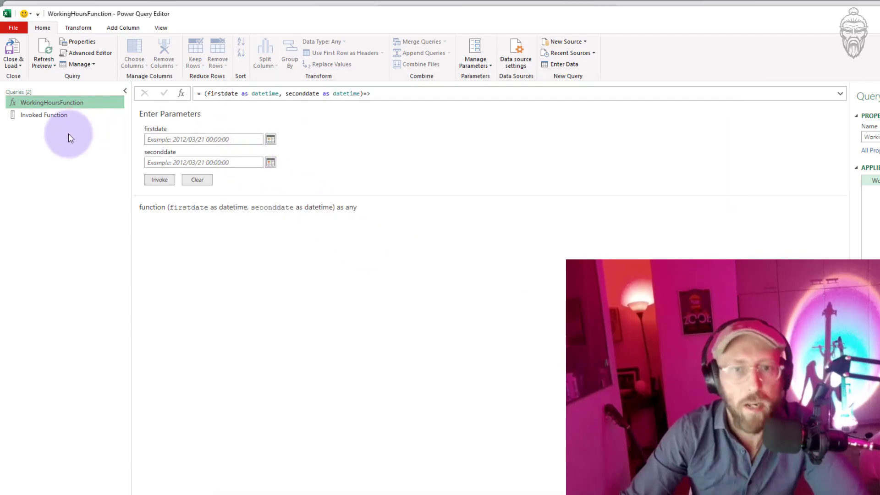
left_click(48, 115)
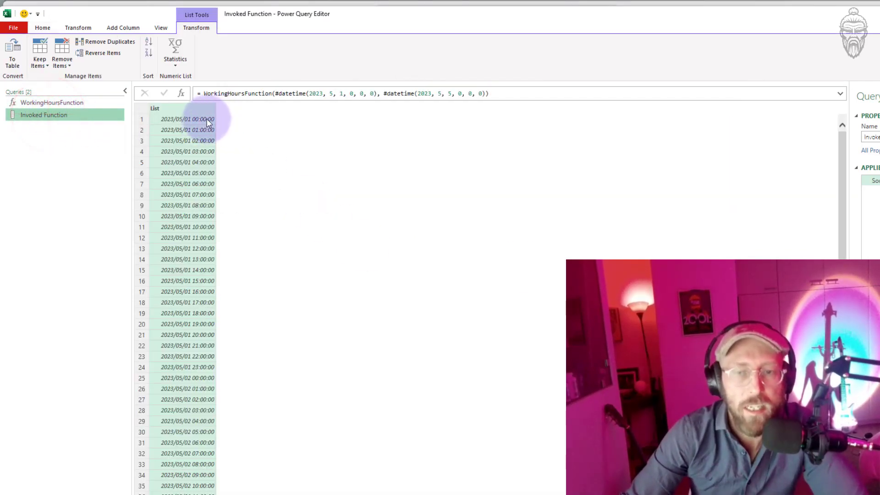
scroll(204, 142, "down", 19)
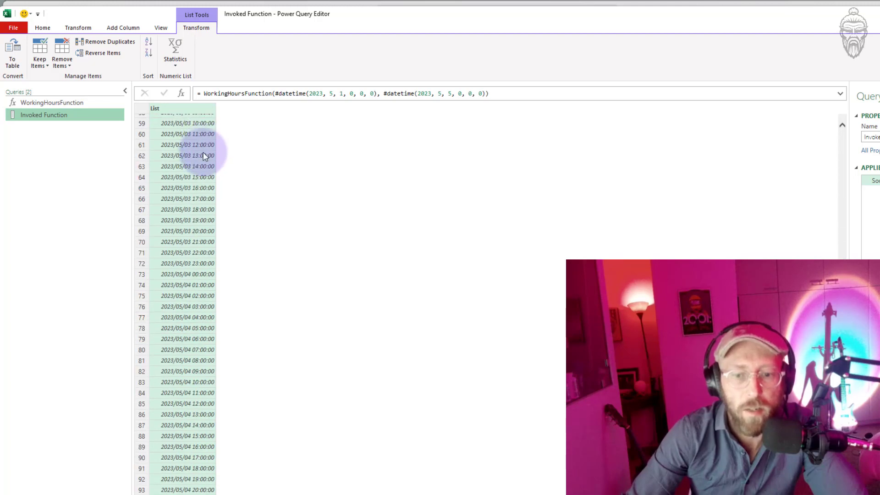
Reopen the WorkingHoursFunction code and set the increment back to 30 minutes with #duration(0,0,30,0).
left_click(67, 102)
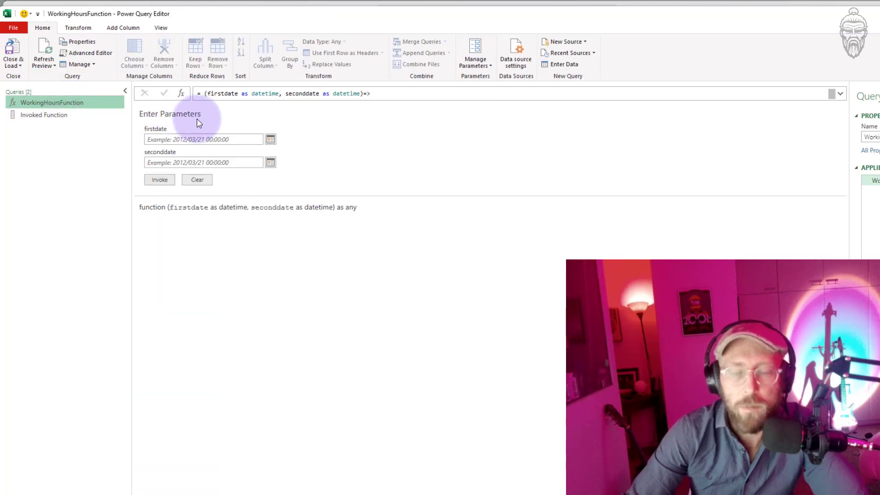
left_click(90, 53)
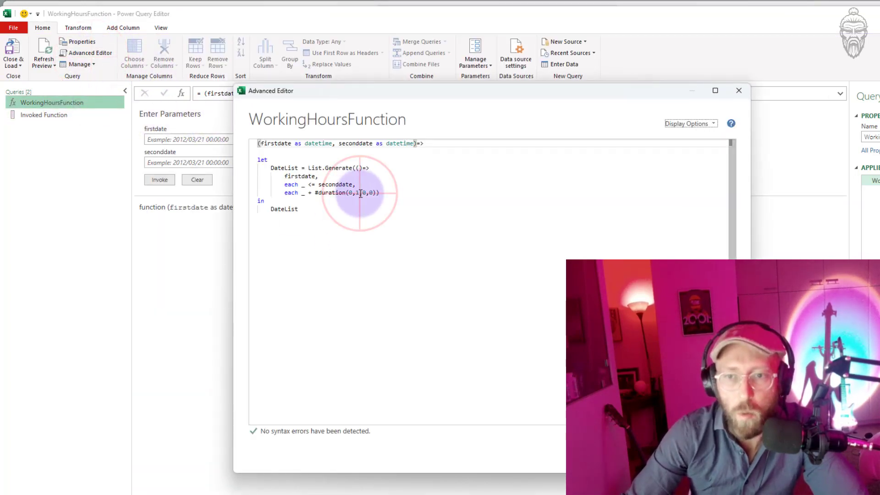
key("BackSpace")
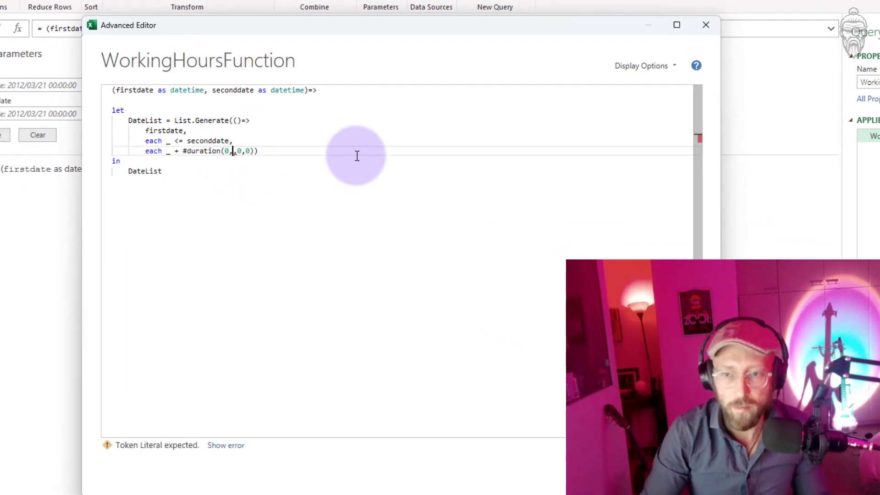
type("0")
key("Right")
type("3")
After the List.Generate step, add a comma, the comment //convert to table, and the start of a new step, DateListTable =.
left_click(284, 150)
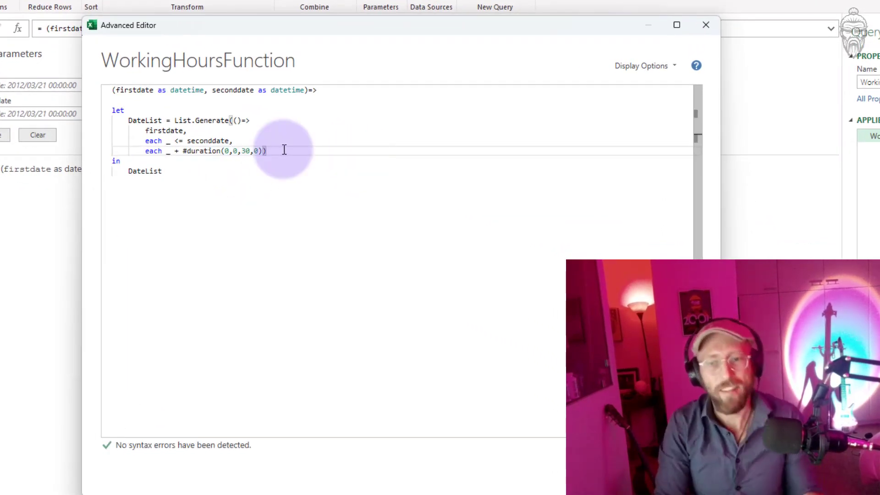
type(",")
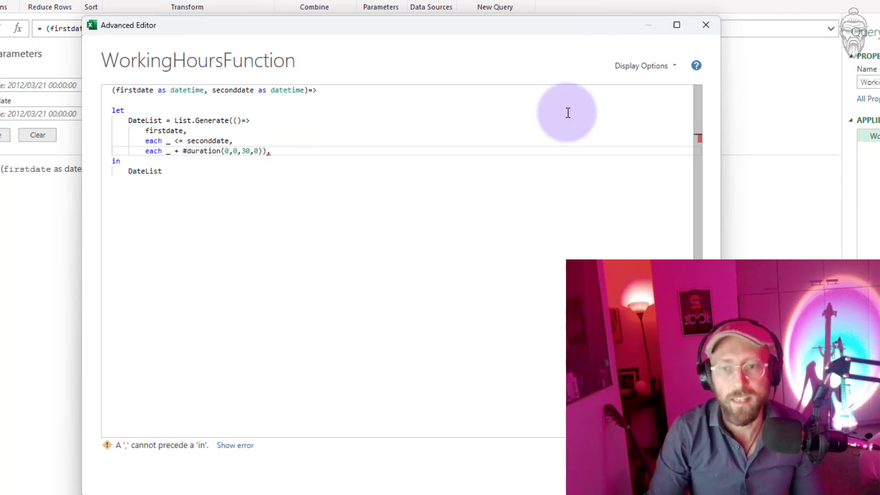
key("Return")
type("//convert to table")
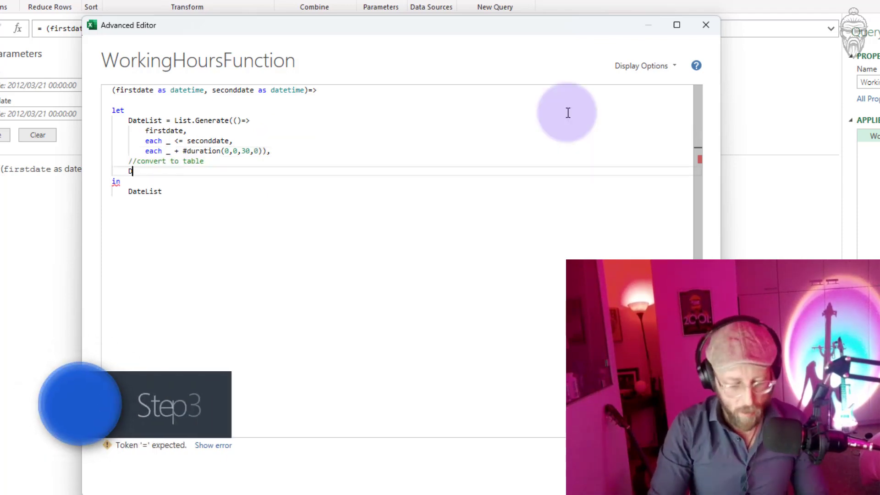
key("Return")
type("DateListTable =")
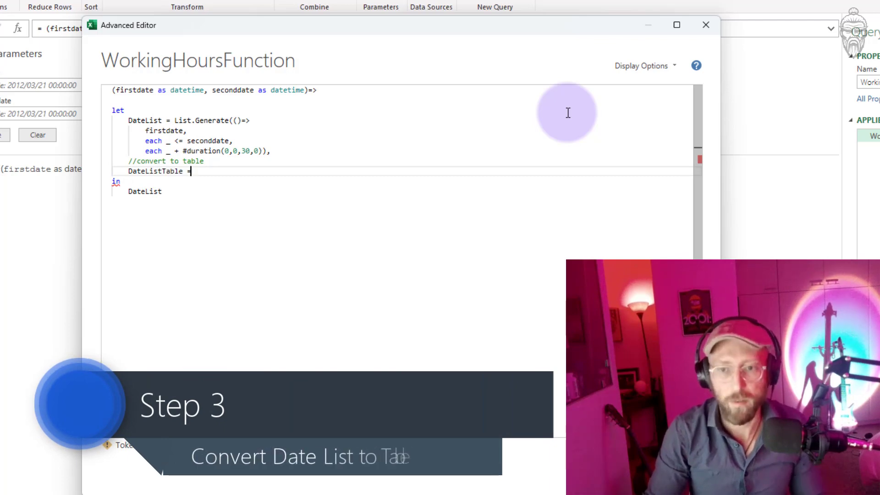
Define DateListTable on its own line as Table.FromList(DateList).
key("Return")
type("tablefromli")
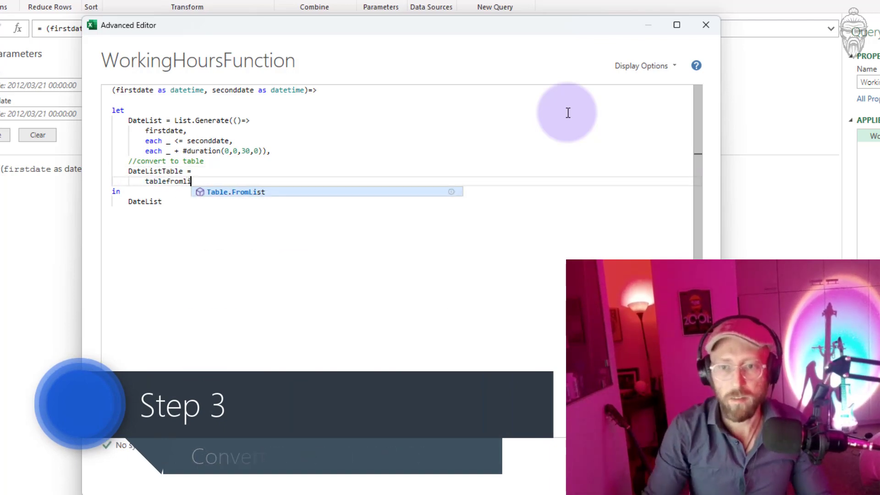
key("Tab")
type("(Da")
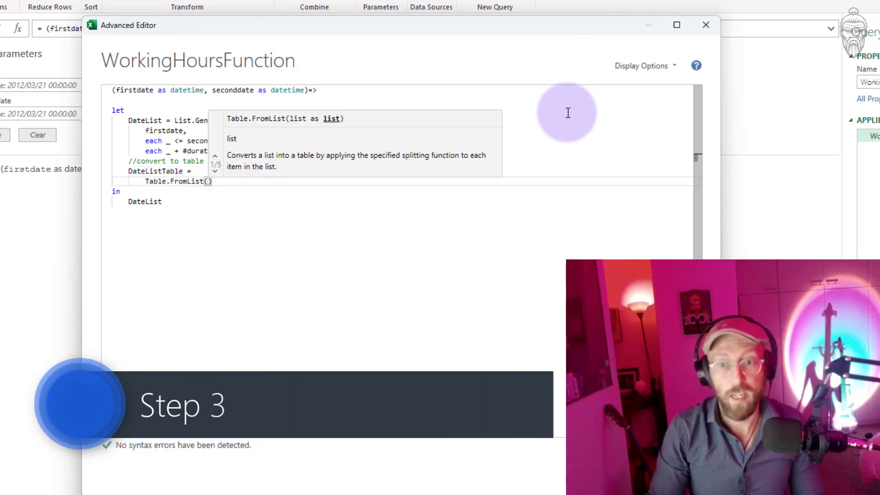
type("te")
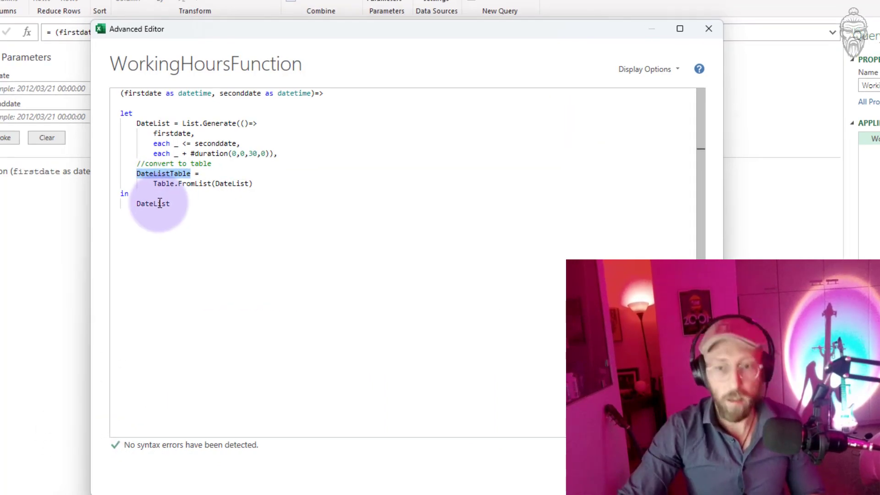
Return DateListTable after the in keyword and save the function code.
left_click(142, 202)
double_click(257, 230)
type("DateListTable")
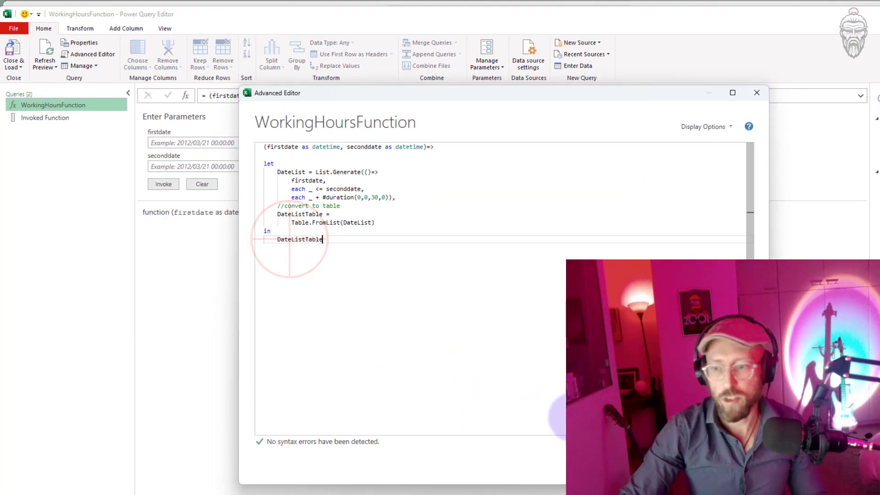
left_click(668, 466)
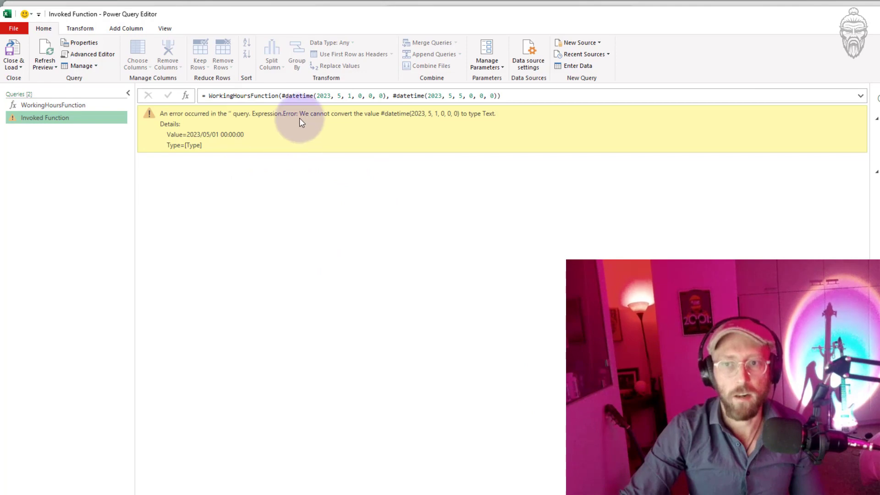
Reopen the WorkingHoursFunction code, add Splitter.SplitByNothing() as the second argument of Table.FromList, and save it.
left_click(53, 106)
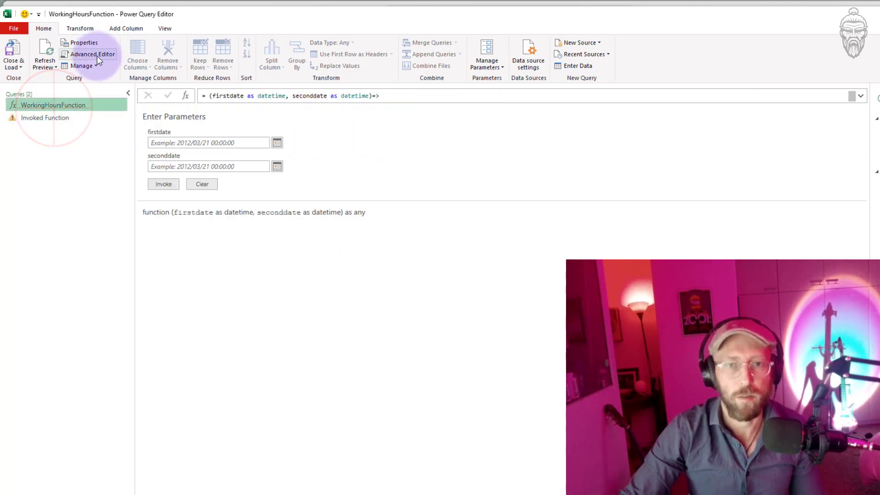
left_click(92, 54)
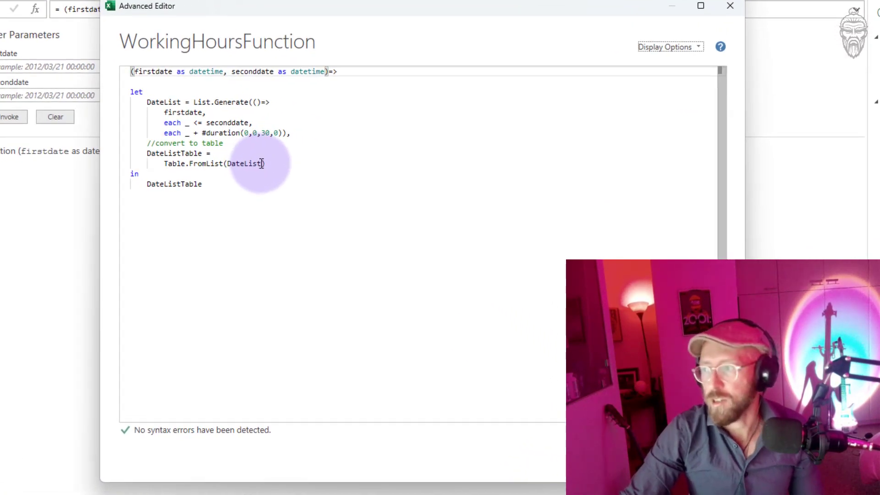
left_click(261, 164)
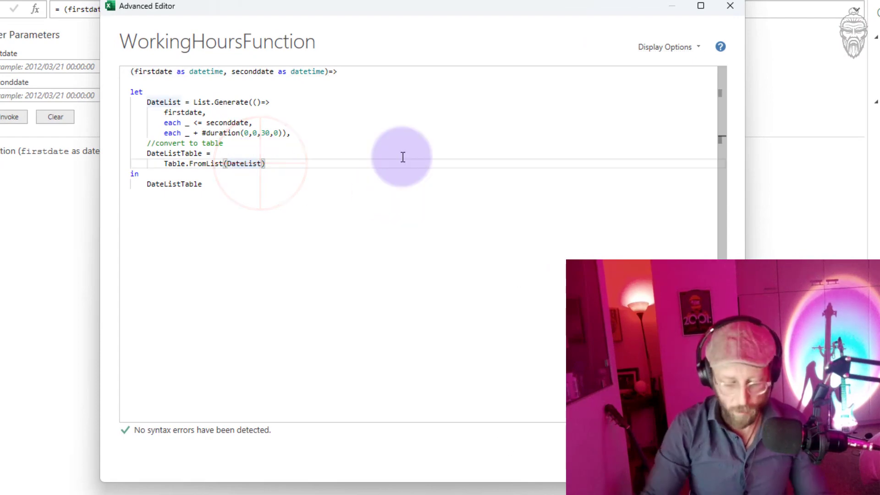
type(", split")
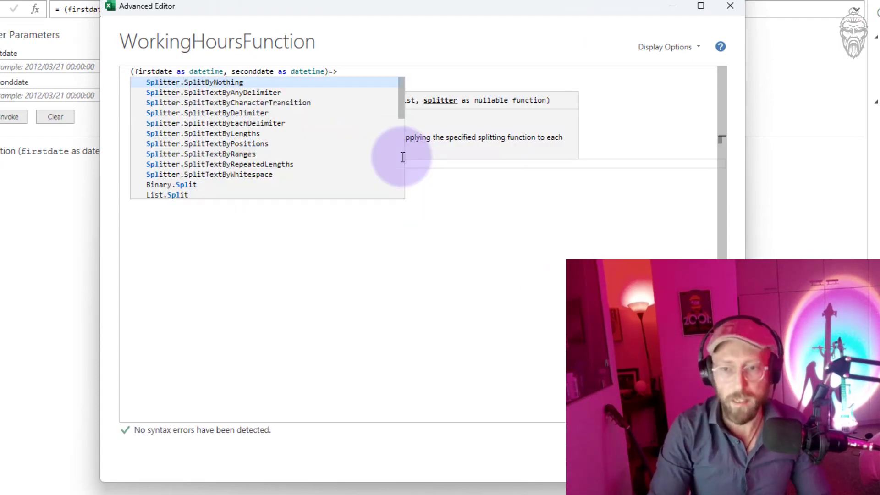
key("Tab")
type("()")
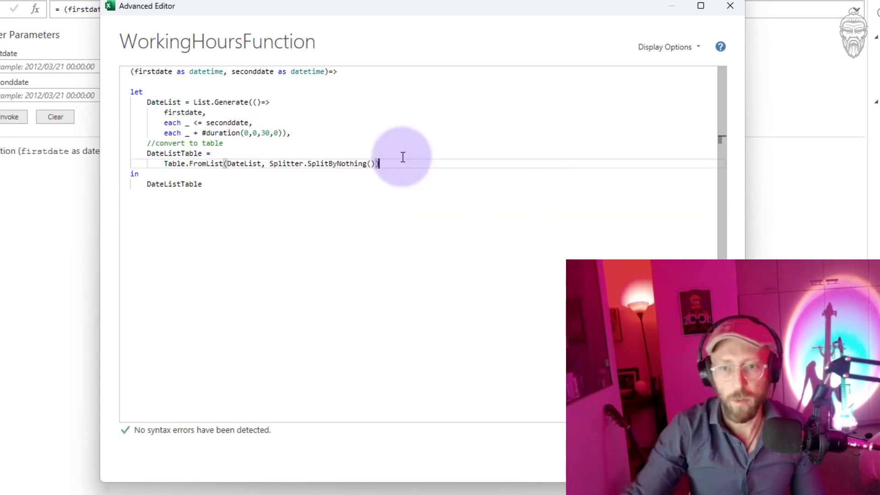
left_click(239, 185)
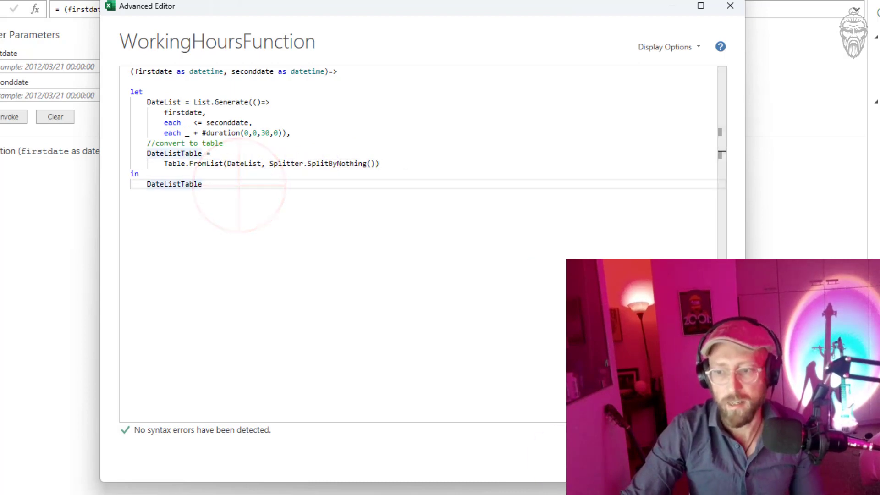
left_click(641, 459)
Open the Invoked Function query and look through the half-hourly rows of the generated table.
left_click(75, 120)
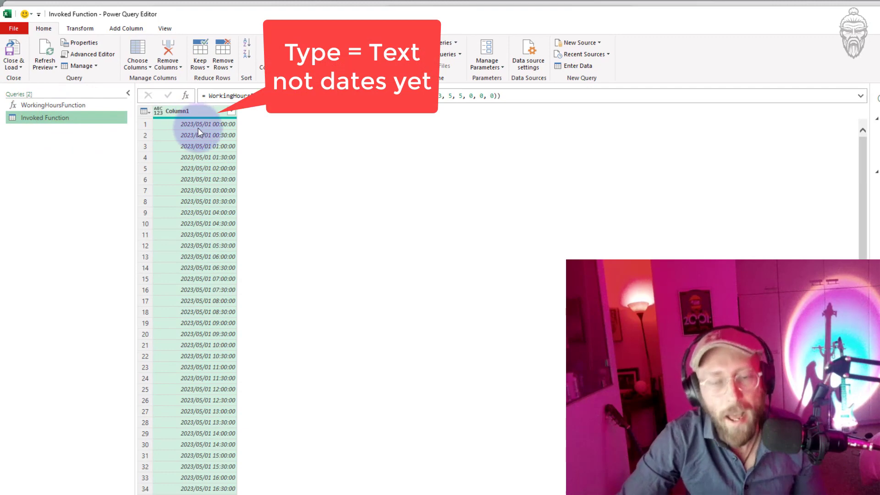
scroll(200, 129, "down", 20)
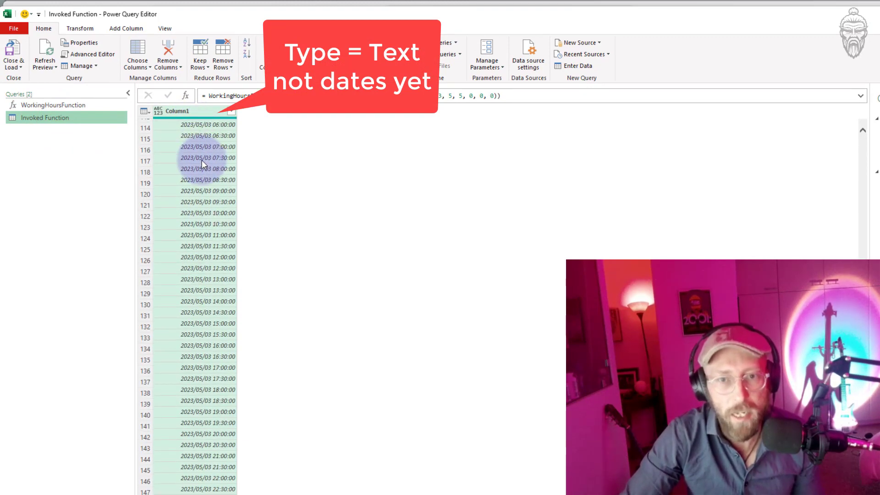
scroll(202, 160, "up", 20)
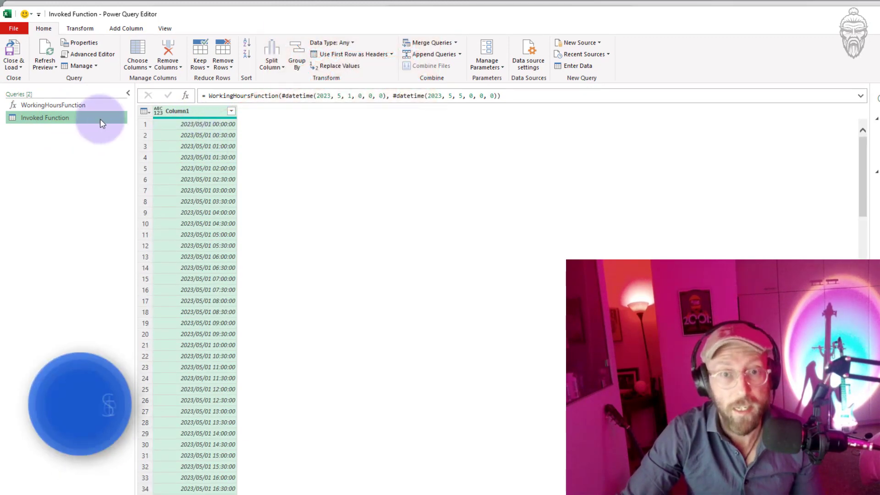
Reopen the WorkingHoursFunction code and add a //convert to datetime comment with a DateTimeList step that calls Table.TransformColumnTypes.
left_click(86, 106)
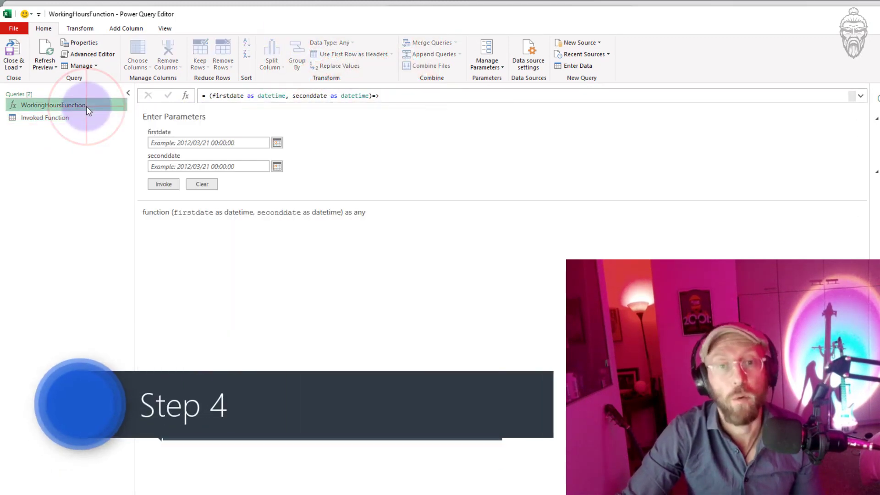
left_click(95, 55)
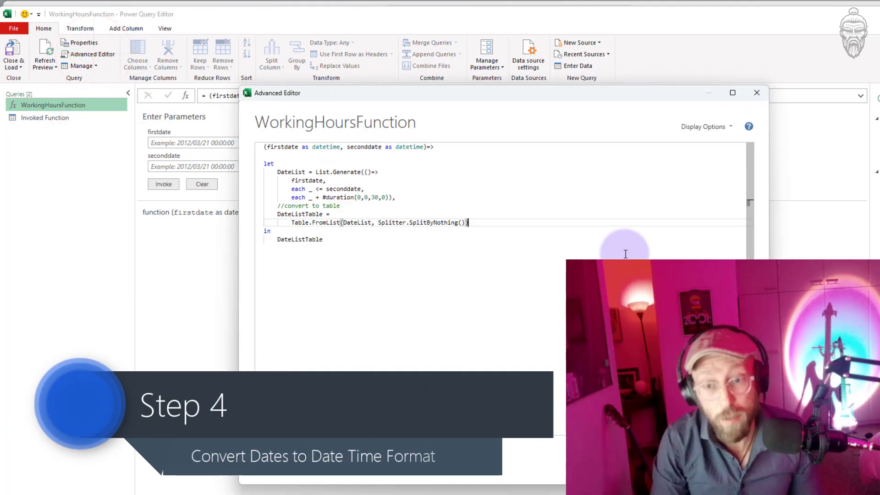
type(",")
key("Return")
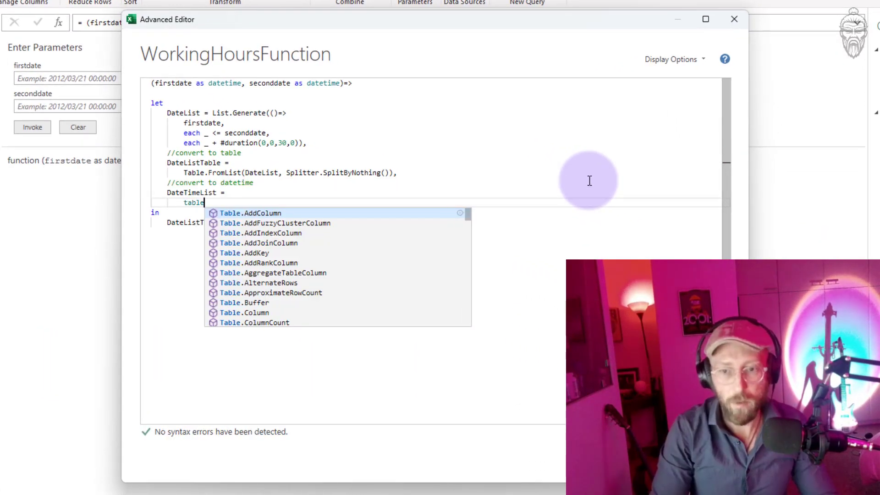
type("tran")
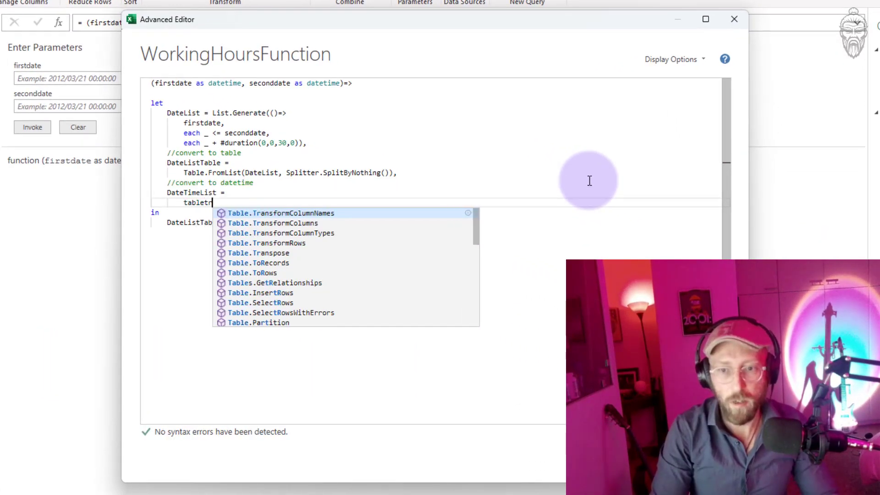
key("Down")
key("Down")
key("Tab")
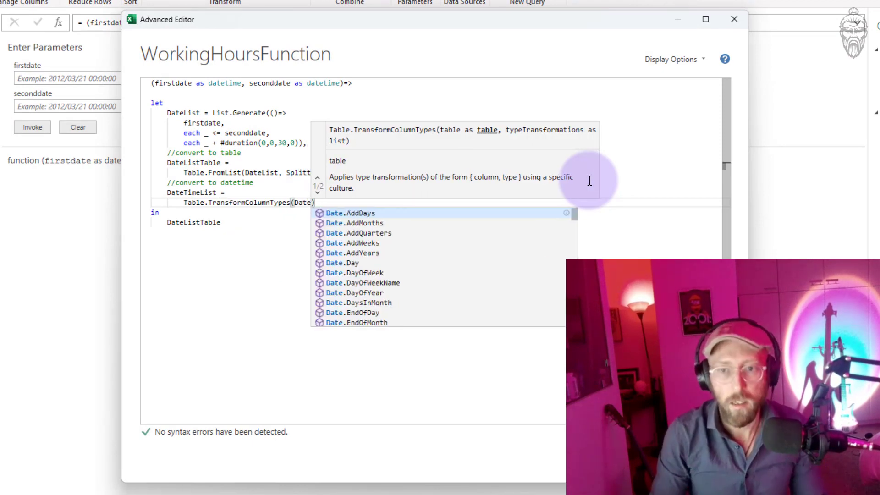
Give Table.TransformColumnTypes the arguments DateListTable and {"Column1", type datetime}.
type("Lis")
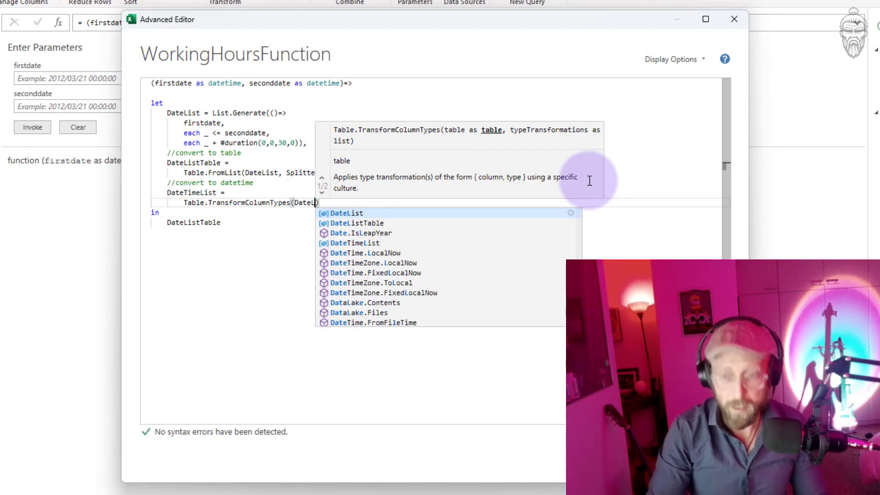
key("Down")
key("Tab")
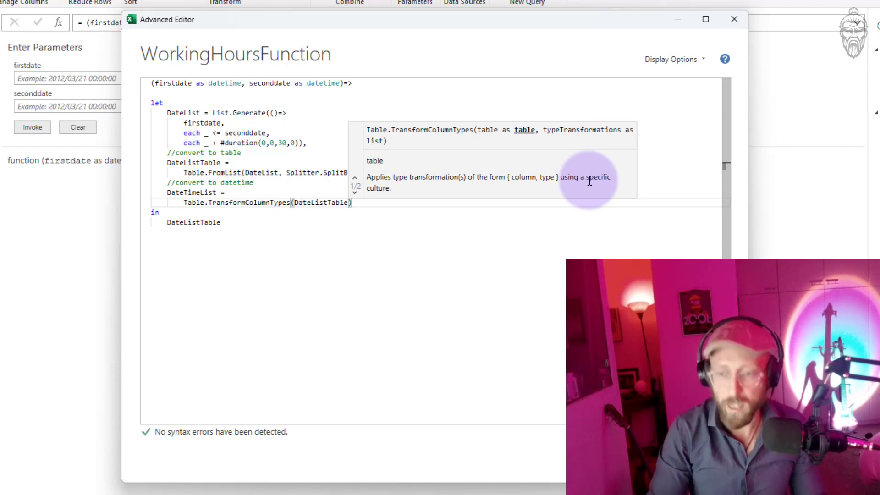
type(", ")
type("{\"Colu")
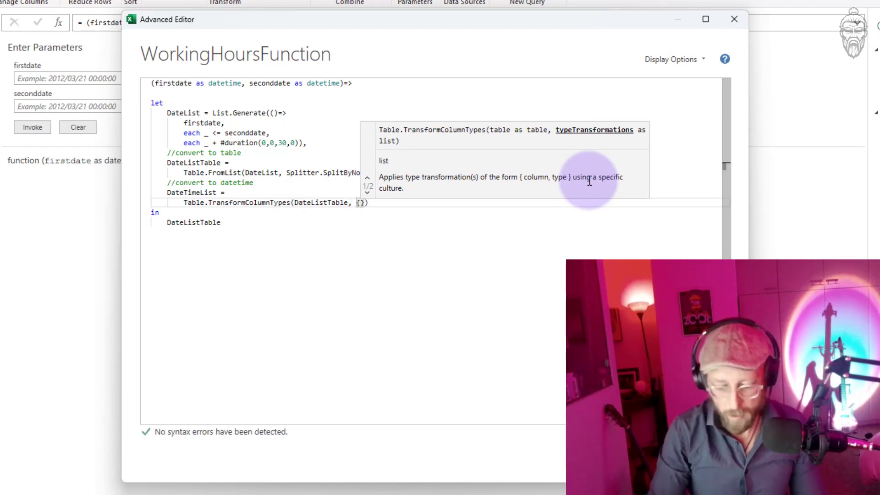
type("mn1\"")
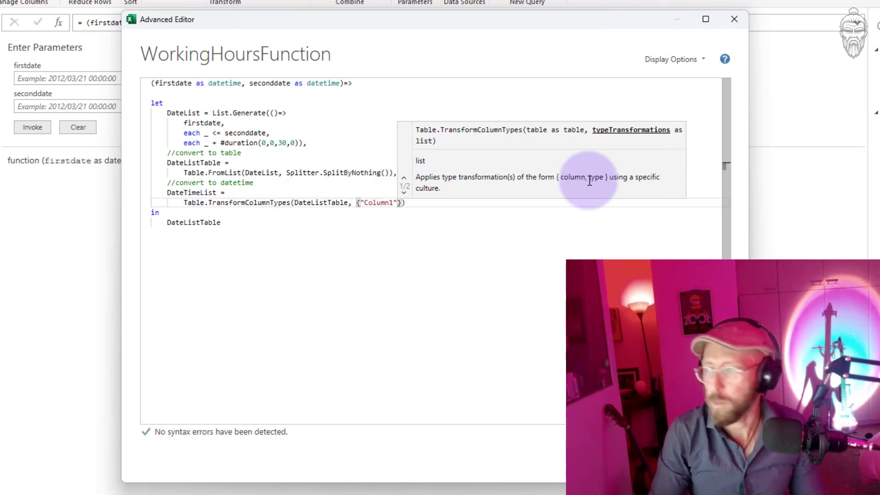
type(", type datetime}")
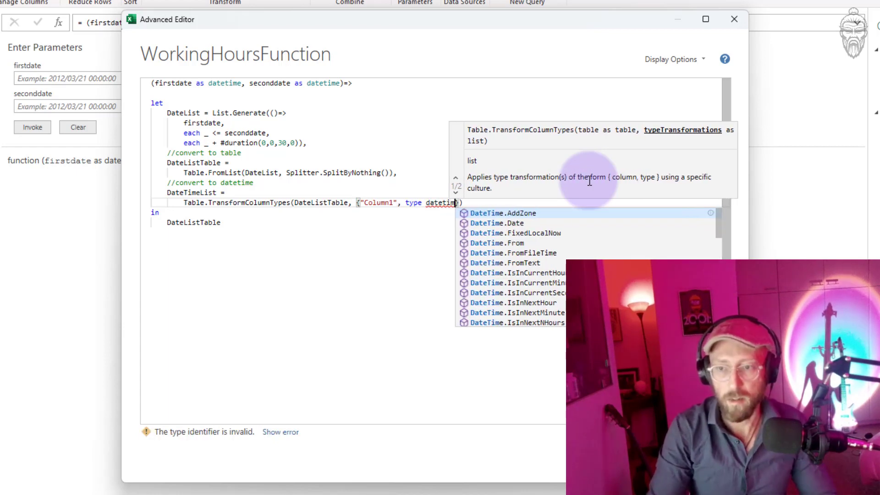
Return DateTimeList instead of DateListTable after the in keyword and save the function code.
double_click(202, 193)
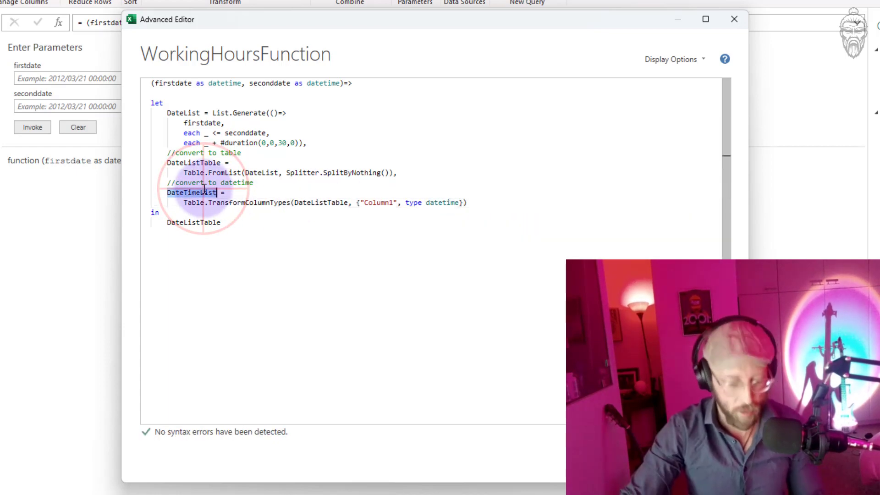
key("ctrl+c")
double_click(202, 223)
key("ctrl+v")
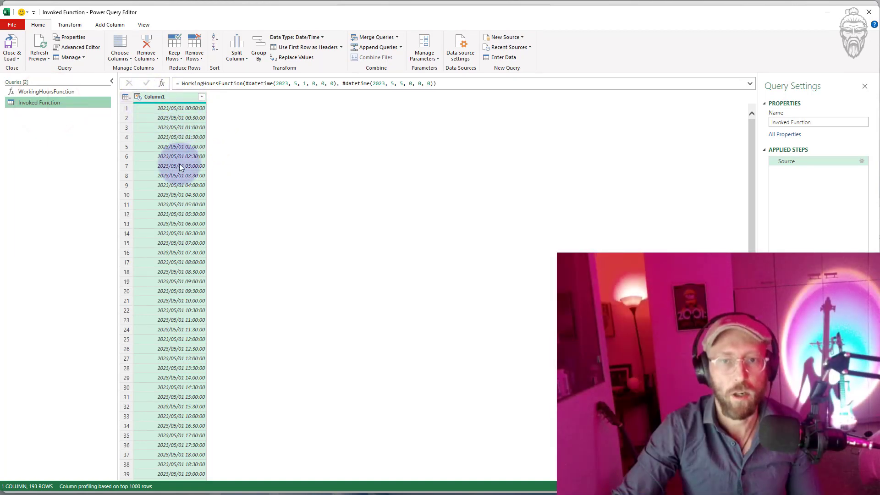
Reopen the WorkingHoursFunction code and add an //add weekday column comment with a Weekdayz step that calls Table.AddColumn.
left_click(46, 91)
left_click(78, 47)
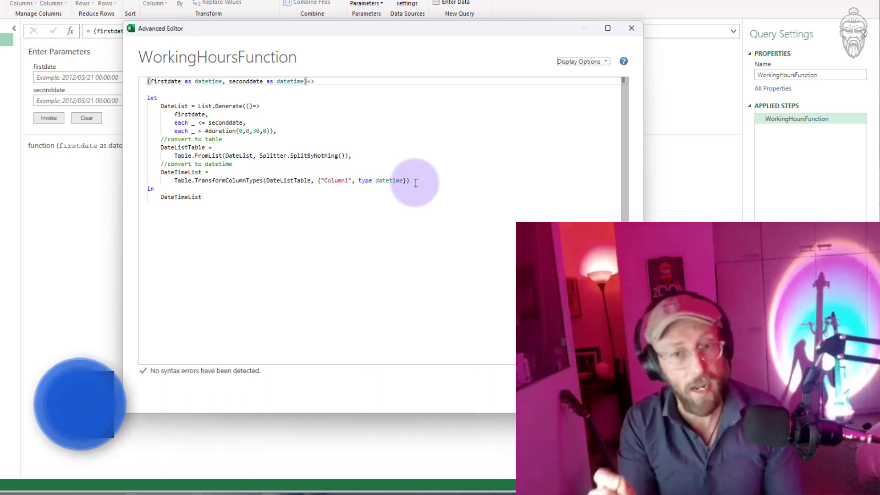
left_click(415, 183)
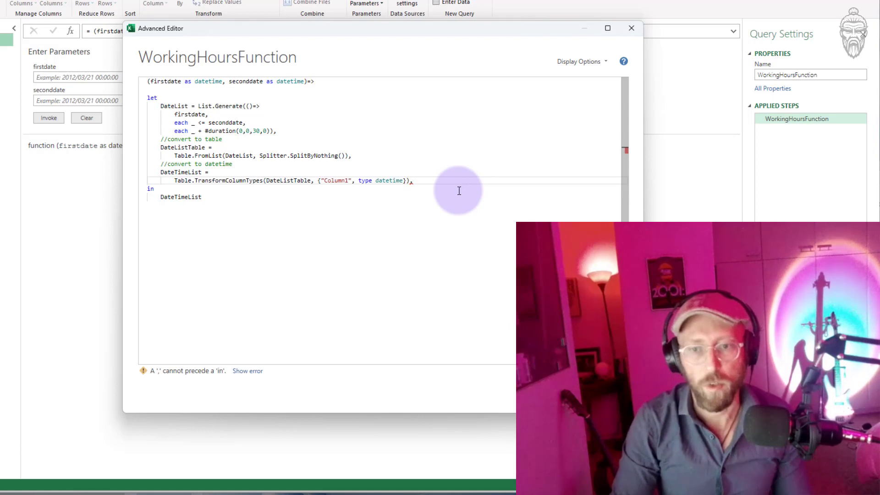
key("Return")
type("//add weekday column")
key("Return")
type("Weekdayz =")
key("Return")
type("Table.AddColumn")
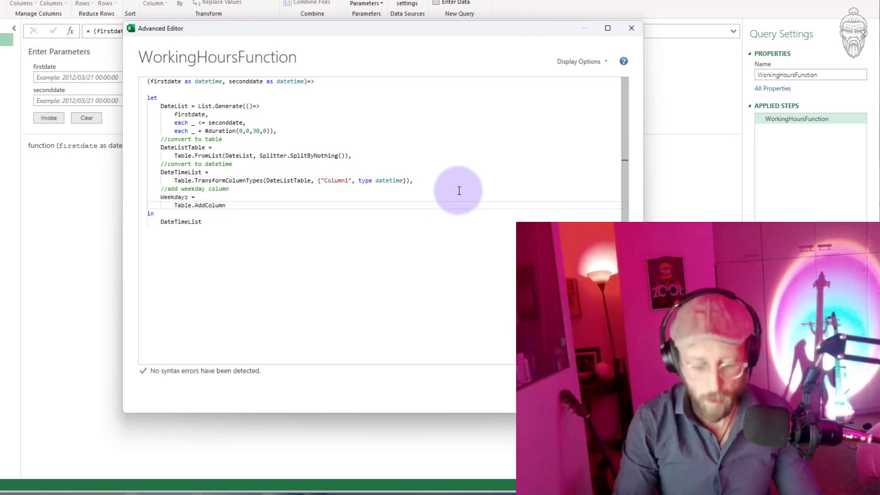
type("(")
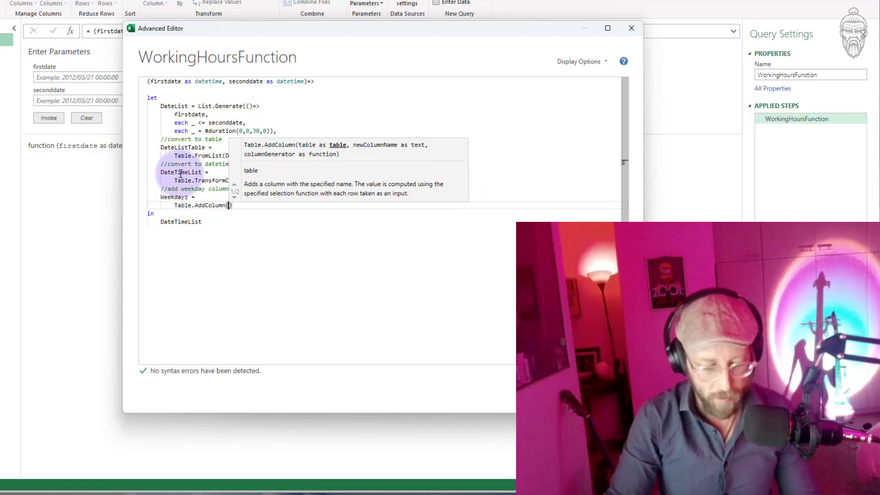
type("DateTimeList, \"Week")
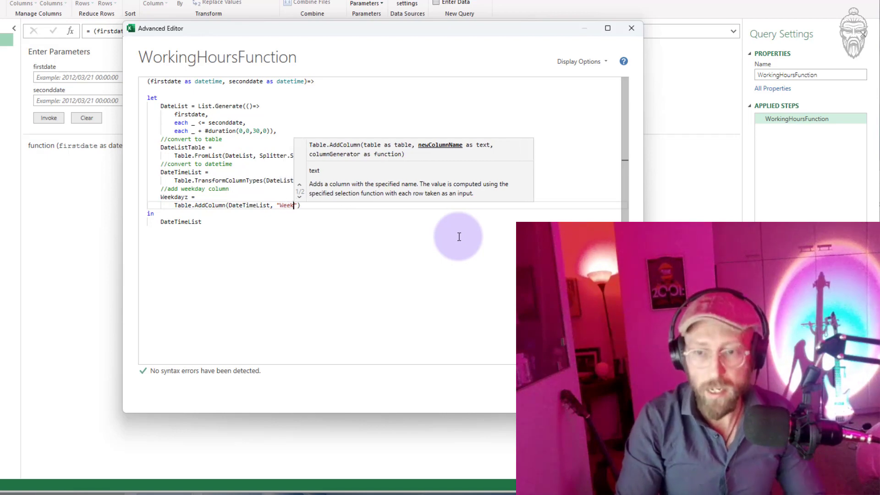
type("day\", each date")
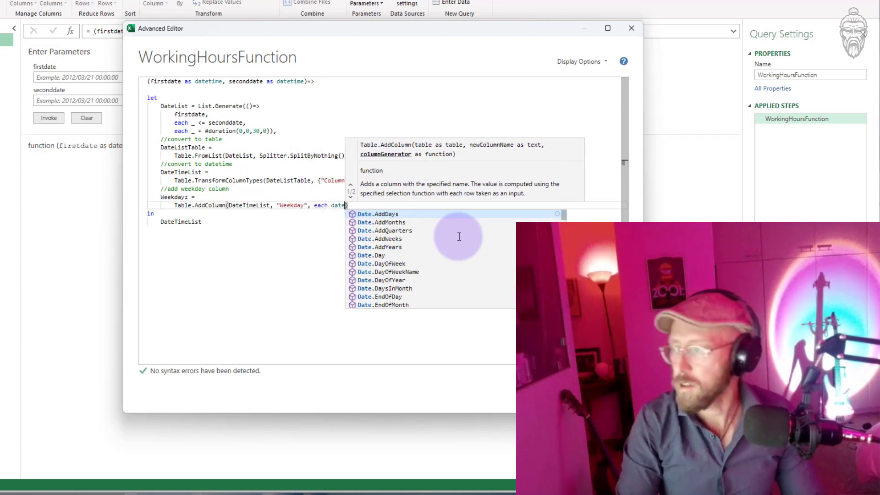
type(".DayOfWeek(")
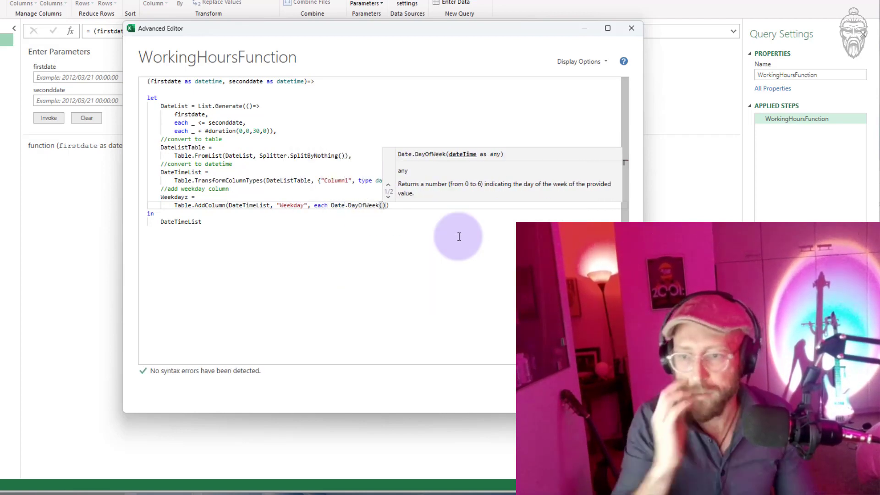
type("[Column1]), Int32")
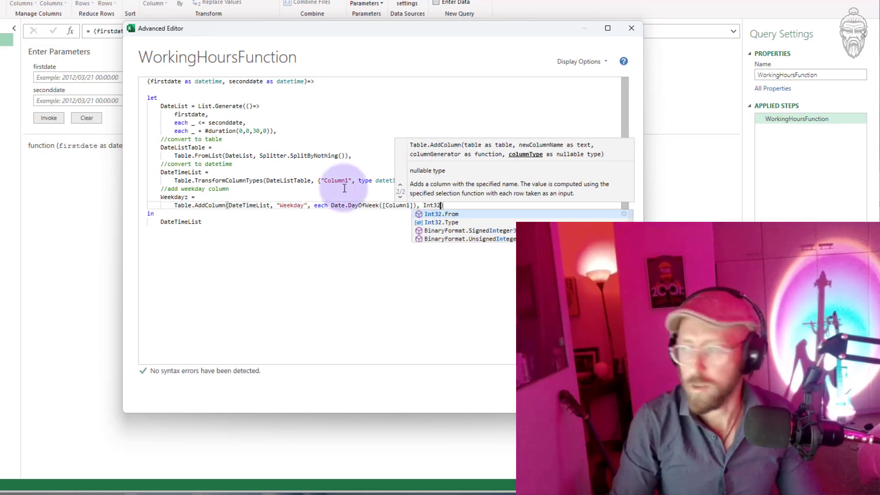
type(".Typ")
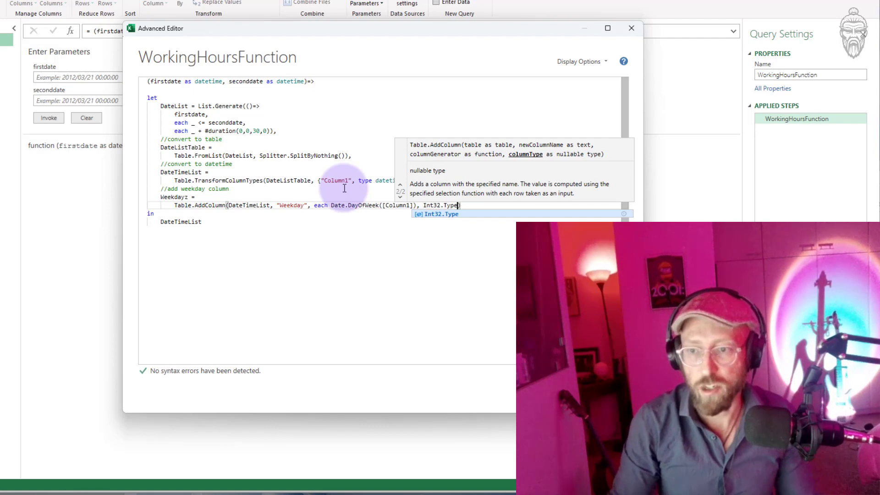
type("e")
Save the function code with Weekdayz returned after the in keyword and open the Invoked Function query.
double_click(173, 196)
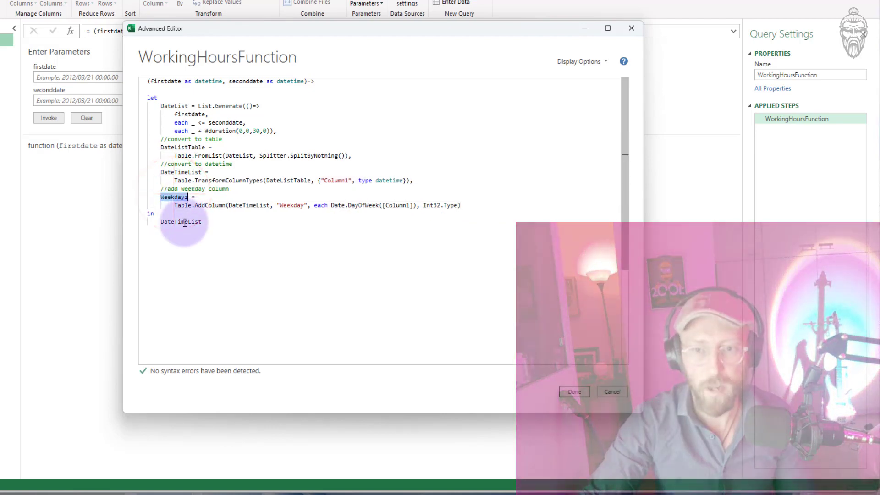
key("ctrl+c")
double_click(185, 223)
key("ctrl+v")
left_click(572, 392)
left_click(58, 101)
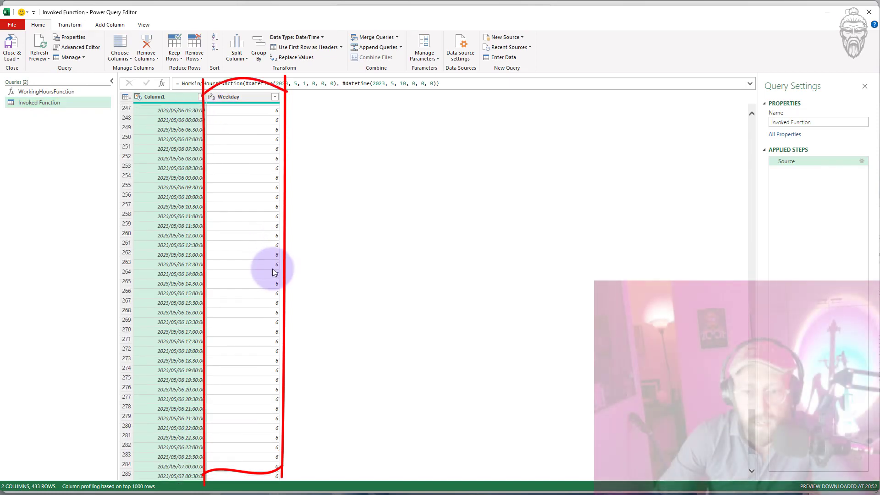
Reopen the WorkingHoursFunction code and add an //exclude sat and sunday comment with a NoWeekends step that calls Table.SelectRows.
left_click(46, 91)
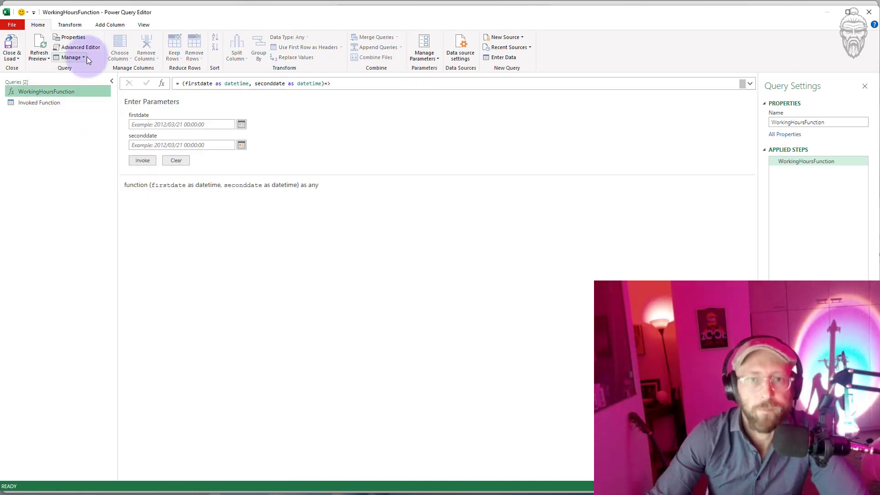
left_click(80, 47)
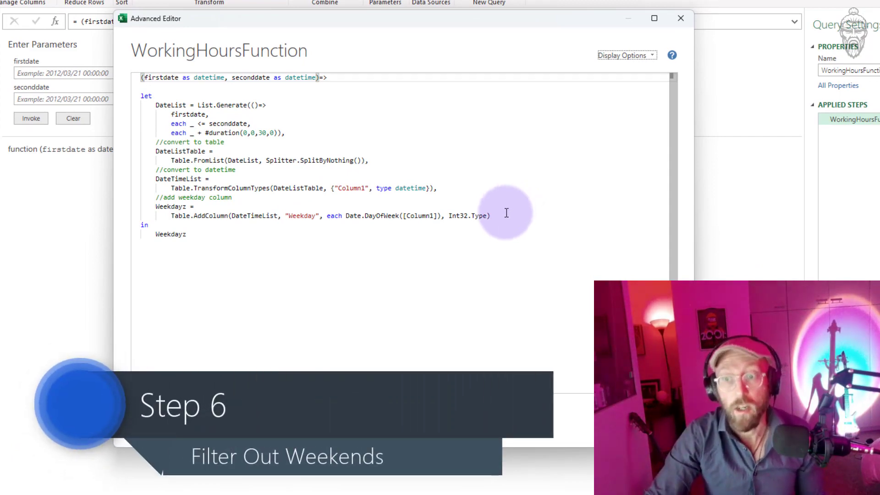
left_click(502, 219)
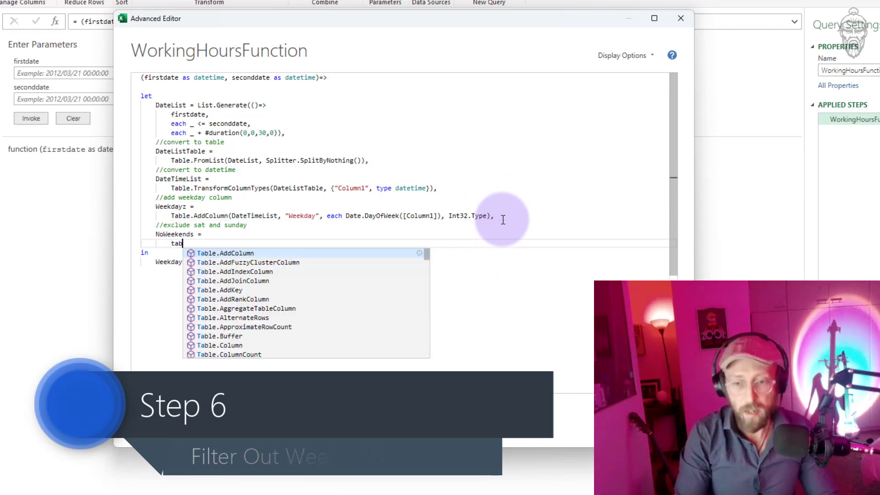
type("lesele")
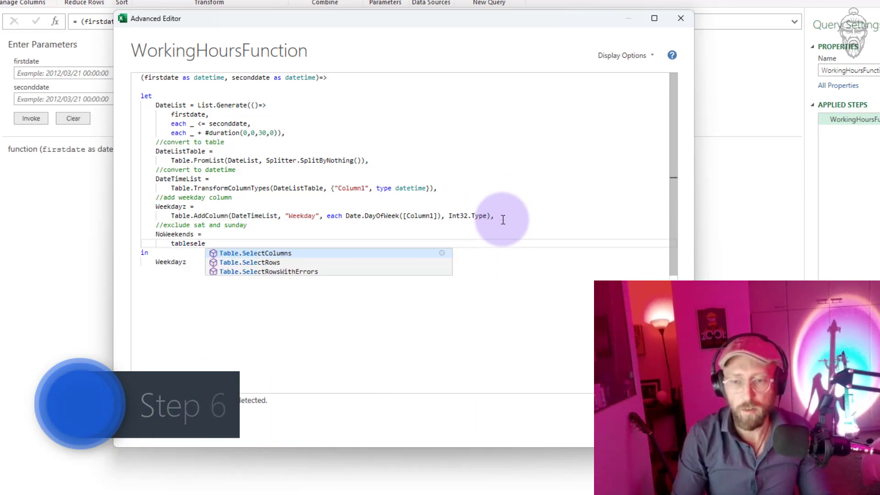
key("Down")
key("Tab")
type("(")
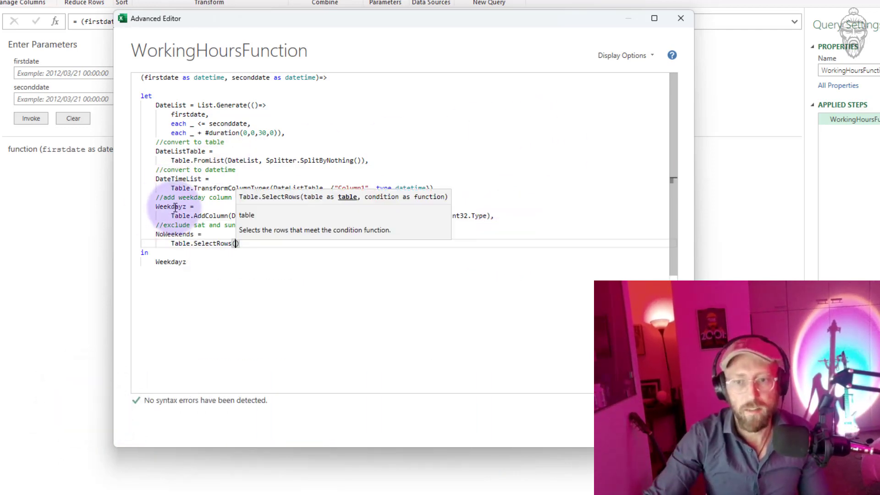
type("Weekdayz, each")
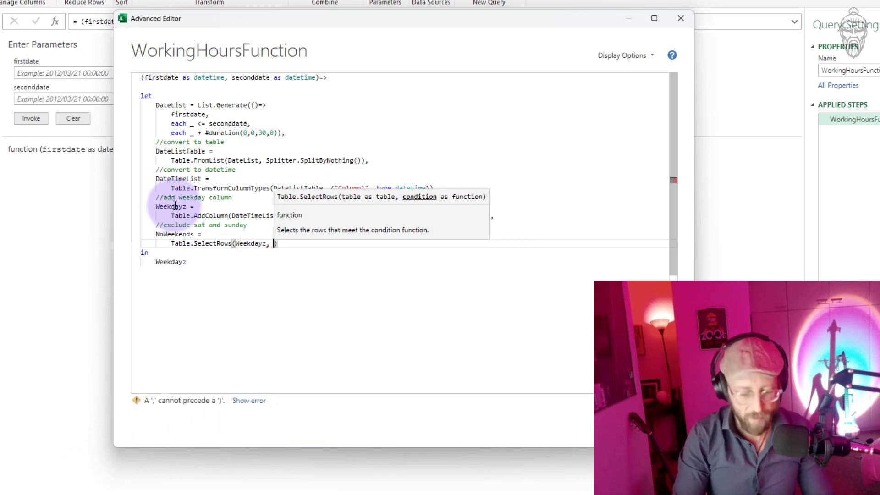
type(" [")
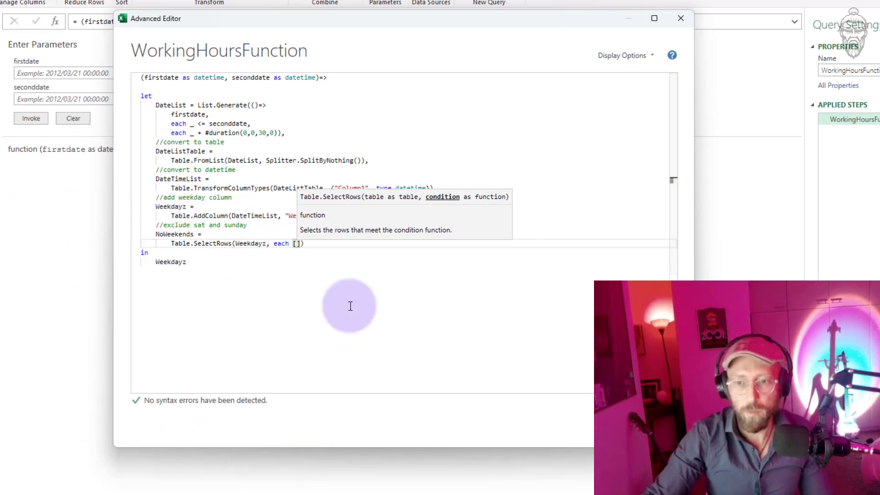
Complete Table.SelectRows with the arguments Weekdayz, each ([Weekday] <> 0 and [Weekday] <> 6).
left_click(230, 216)
left_click(297, 245)
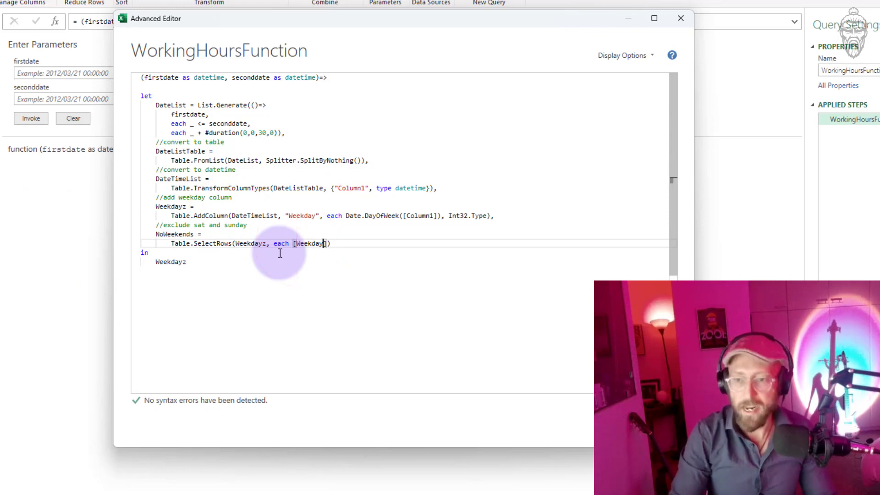
type("Weekday] <> 0 ")
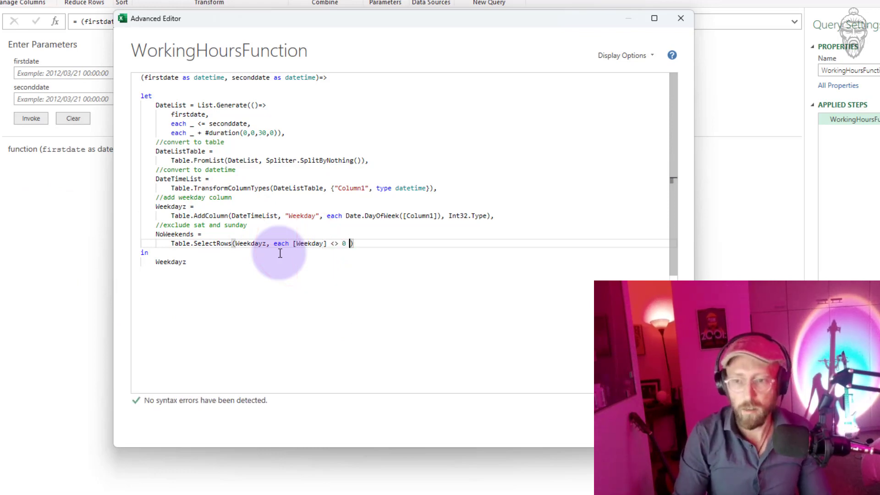
type("and [Weekday] <> 6")
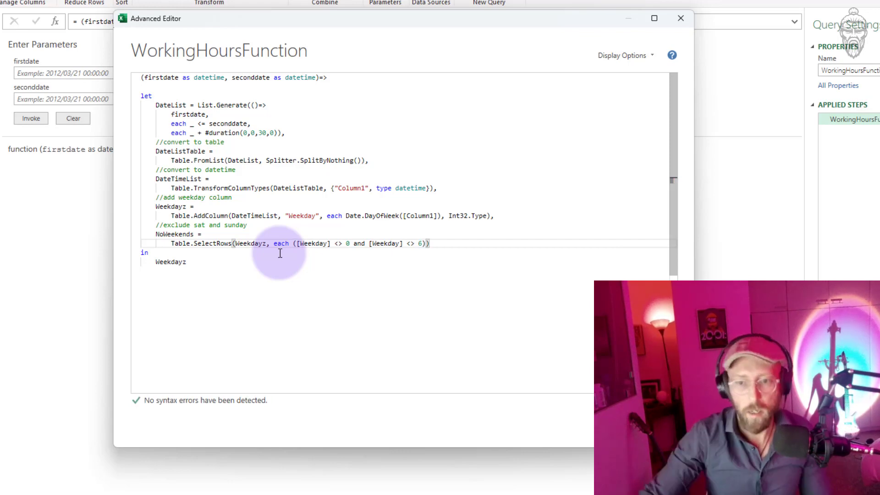
Save the function code with NoWeekends returned after the in keyword and open the Invoked Function query.
double_click(170, 262)
type("NoWeekends")
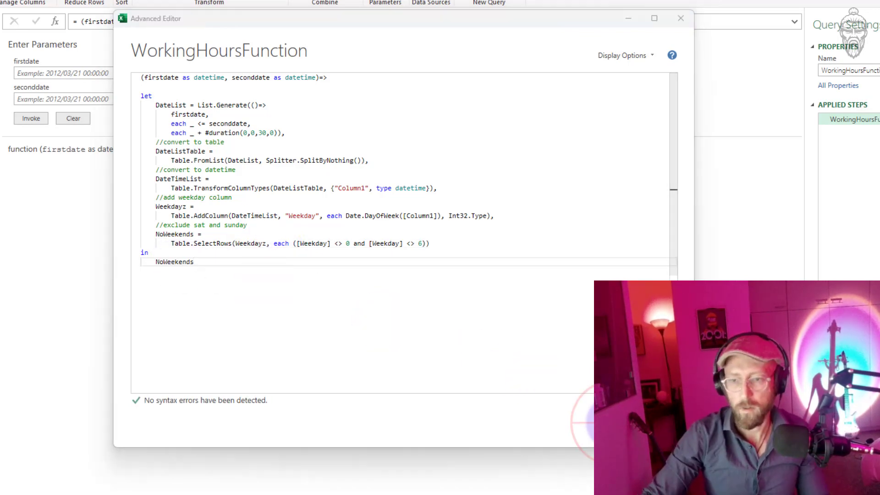
left_click(626, 426)
left_click(45, 111)
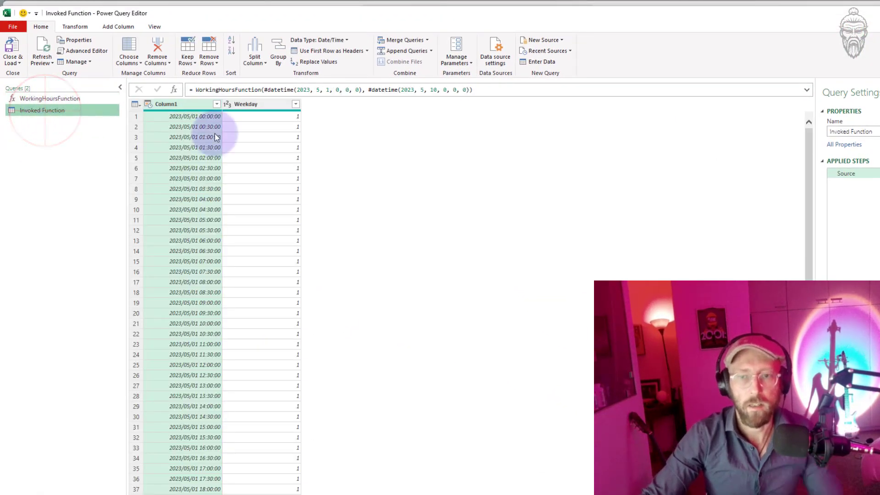
Reopen the WorkingHoursFunction code and add a //TimeColumn to be added comment with a TimeColAdded step that calls Table.AddColumn.
scroll(328, 202, "down", 20)
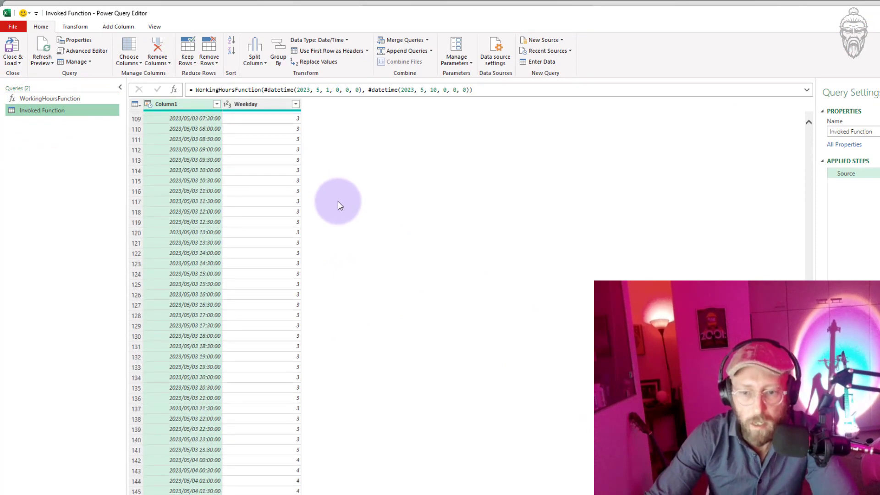
scroll(342, 214, "down", 20)
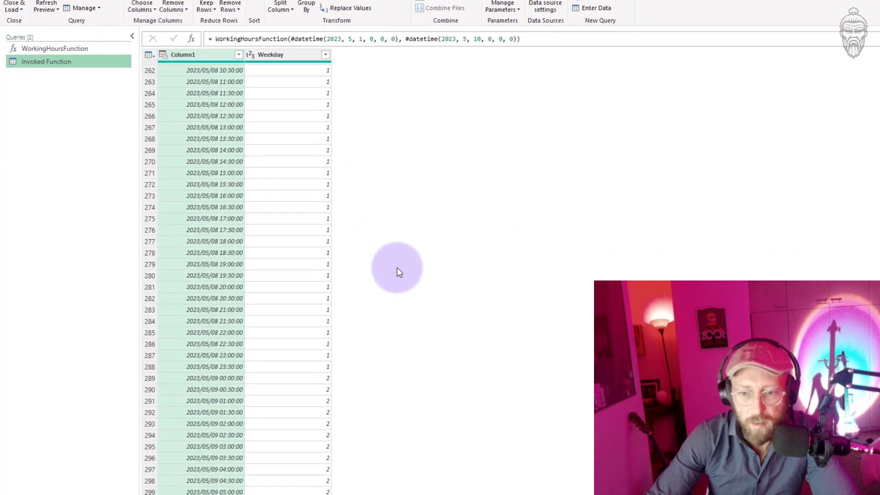
scroll(402, 241, "up", 20)
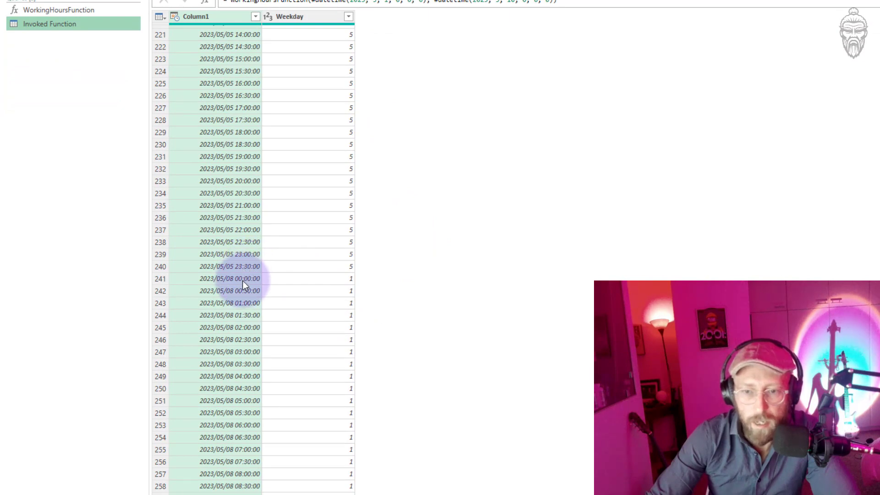
left_click(67, 10)
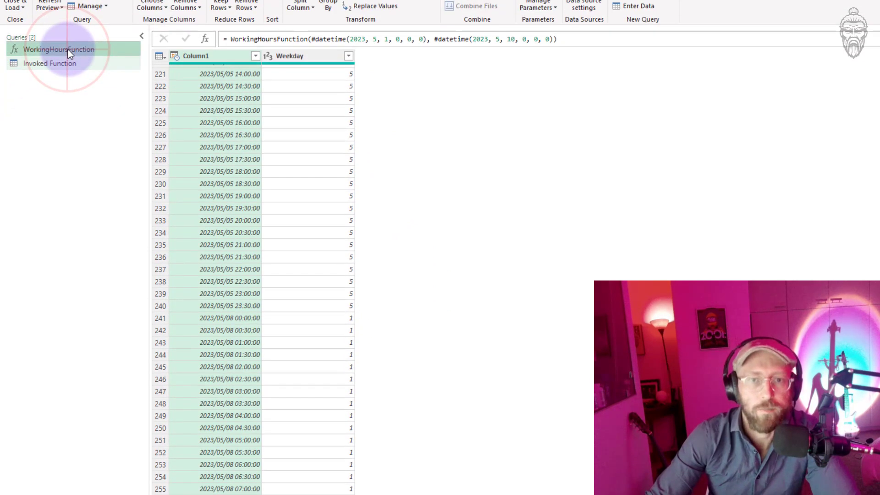
left_click(101, 2)
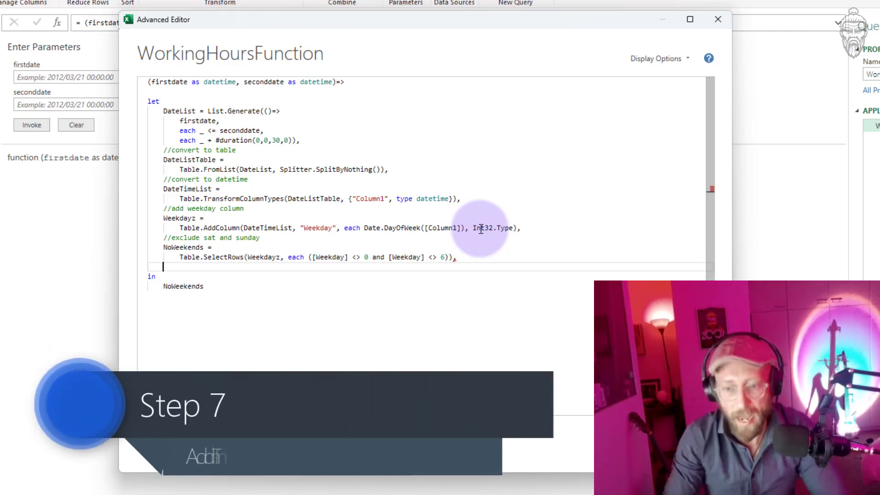
type("//TimeColumn to be added")
key("Return")
type("TimeColAdded ")
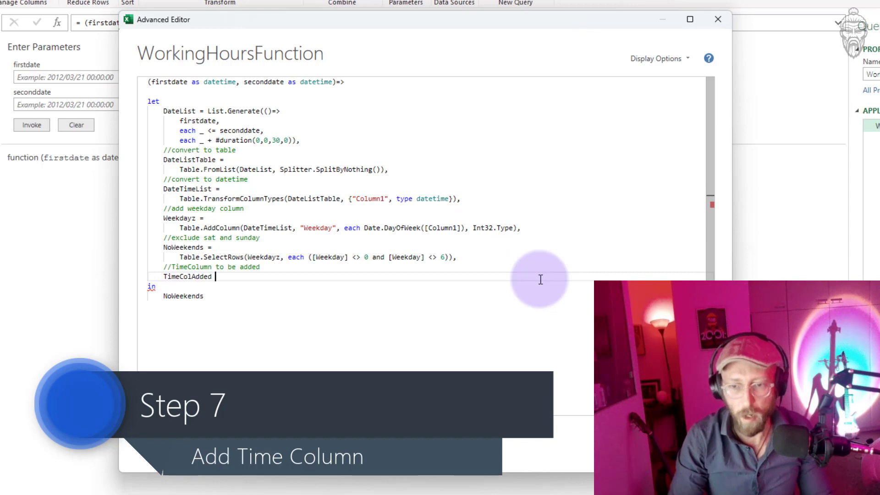
type("=")
key("Return")
type("Table.AddColumn")
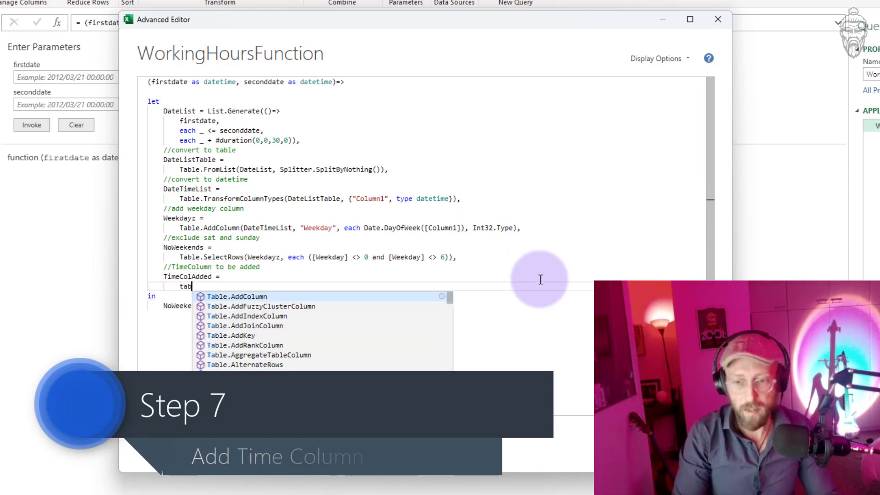
type("(")
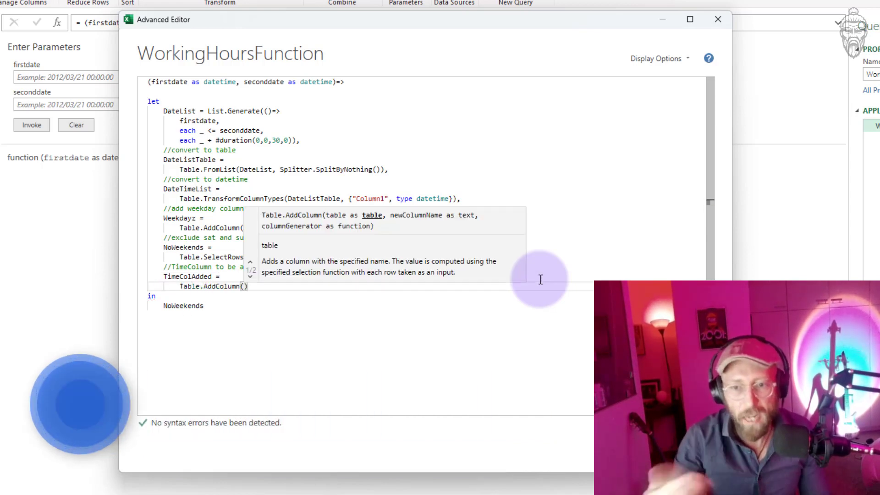
type("No")
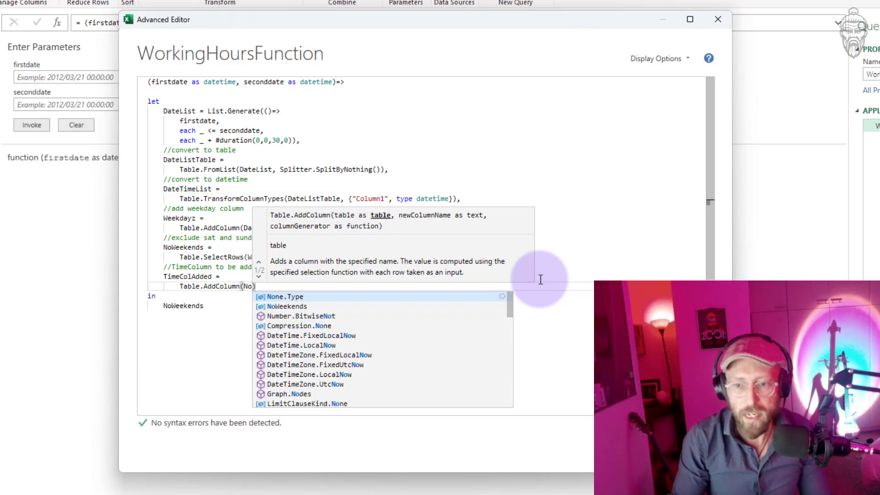
type("Weekends, ")
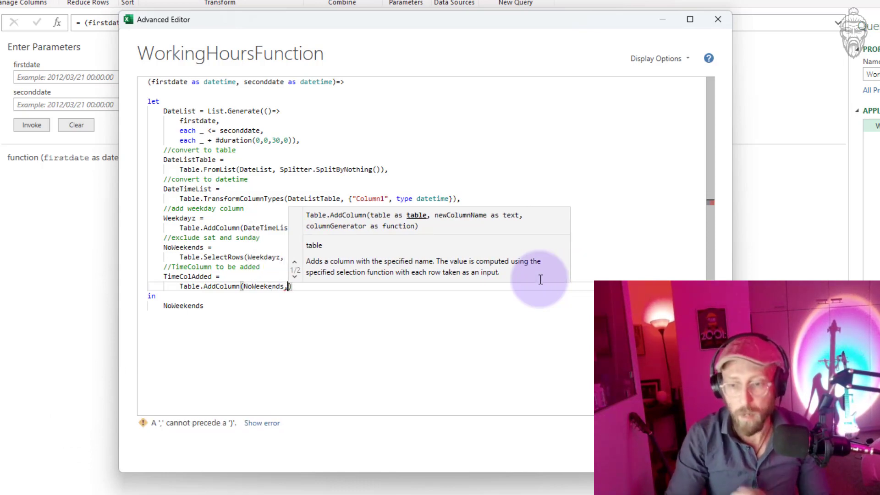
type("\"Time")
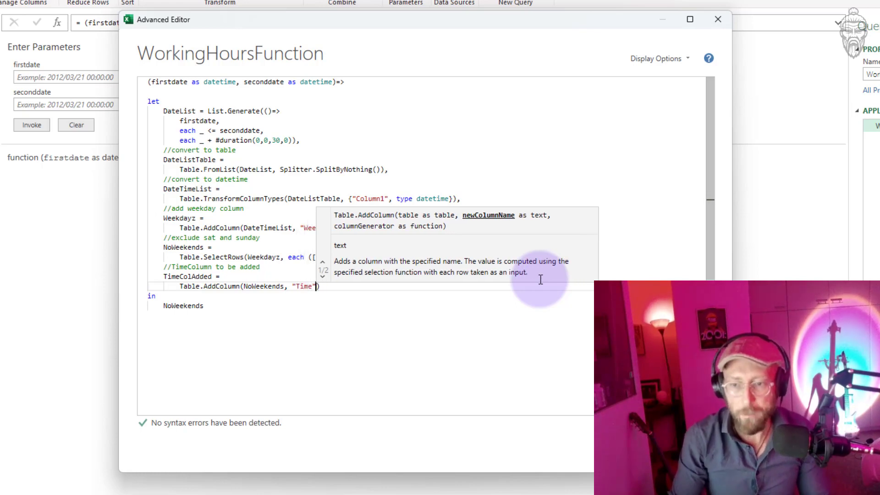
type("\", each ")
type("DateTime.Time([")
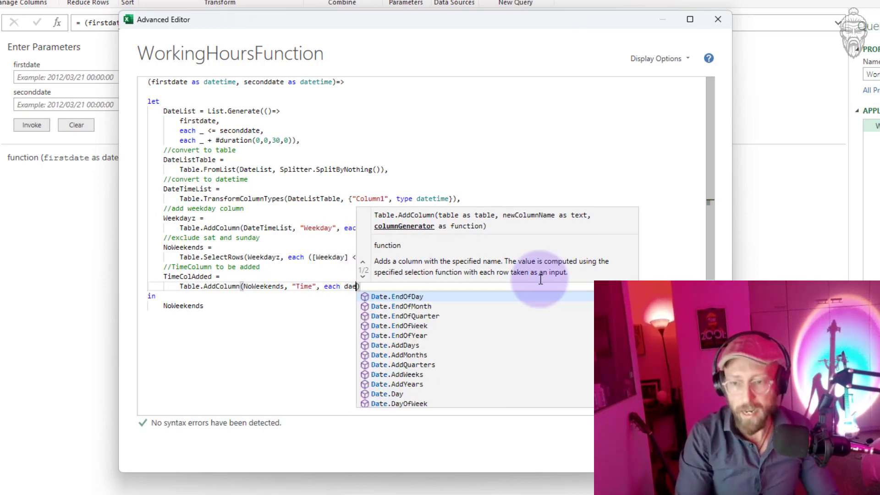
type("Column")
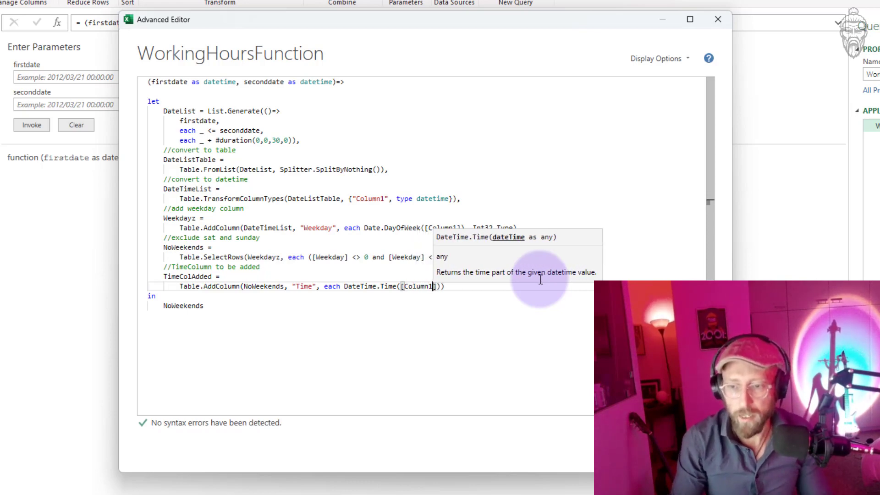
type("1")
Return TimeColAdded after the in keyword, save the function code and open the Invoked Function query.
left_click(185, 277)
key("ctrl+c")
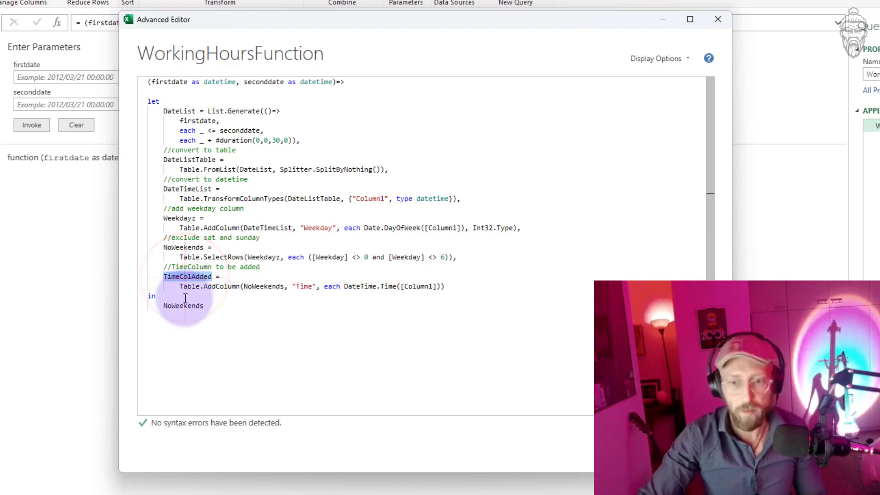
double_click(183, 305)
key("ctrl+v")
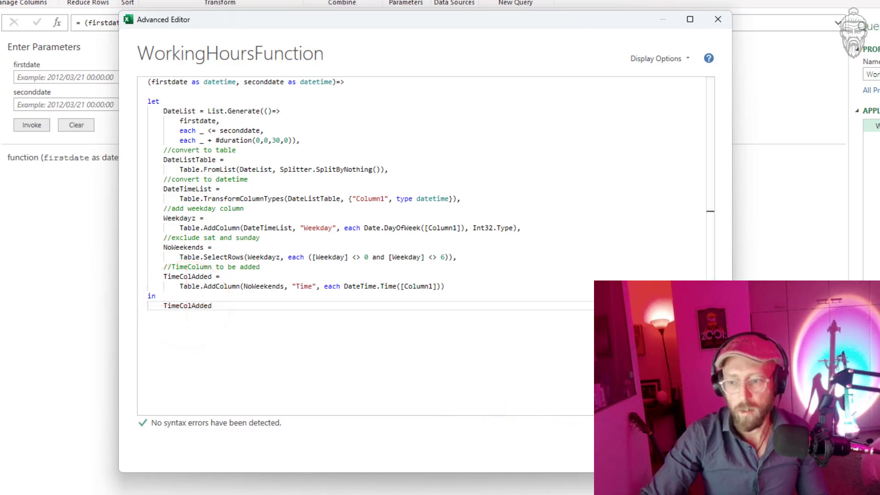
left_click(644, 452)
left_click(1, 76)
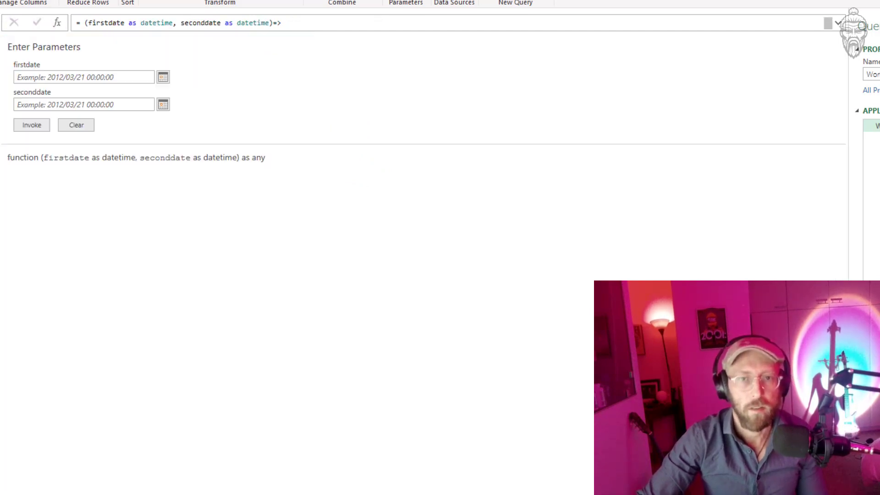
Reopen the WorkingHoursFunction code and start a new comment line after the TimeColAdded step.
left_click(494, 289)
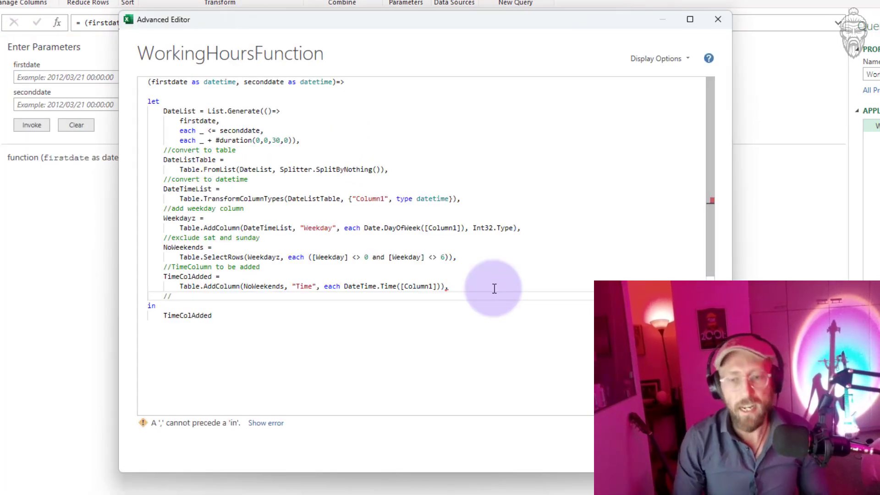